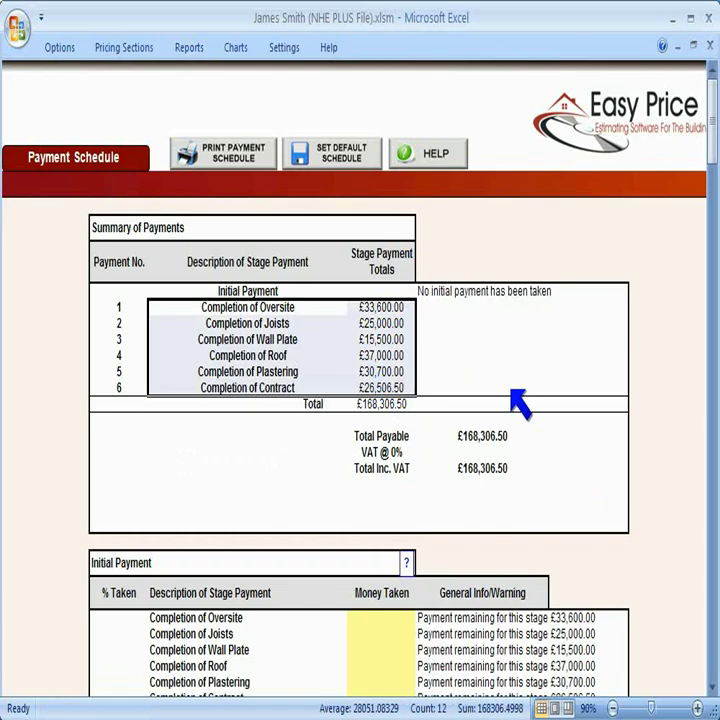
Examine the initial payment and the first stage payment totals in the Summary of Payments.
click(268, 292)
click(376, 296)
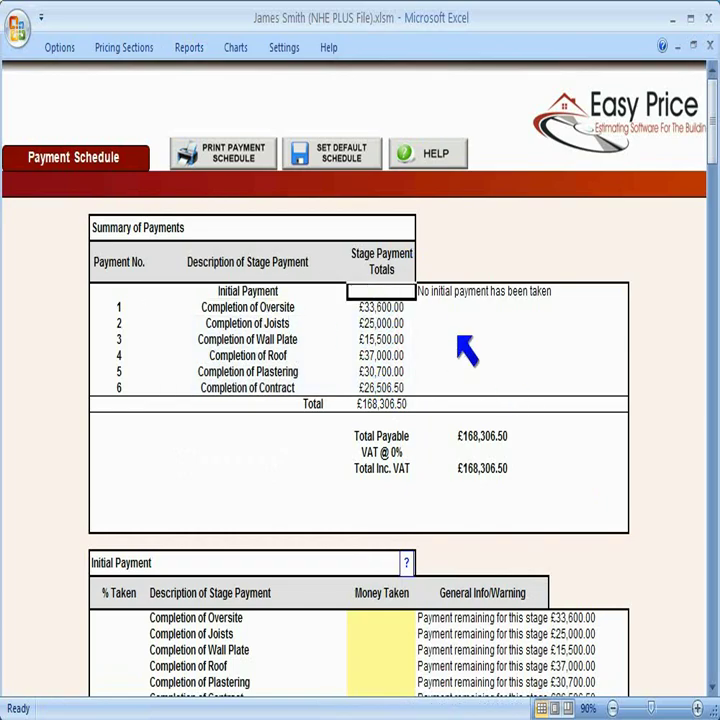
click(392, 309)
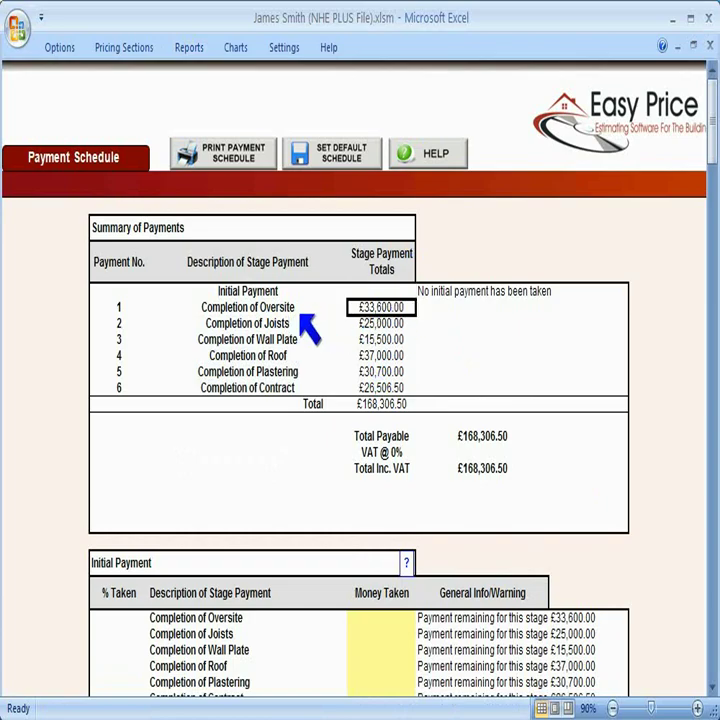
click(383, 323)
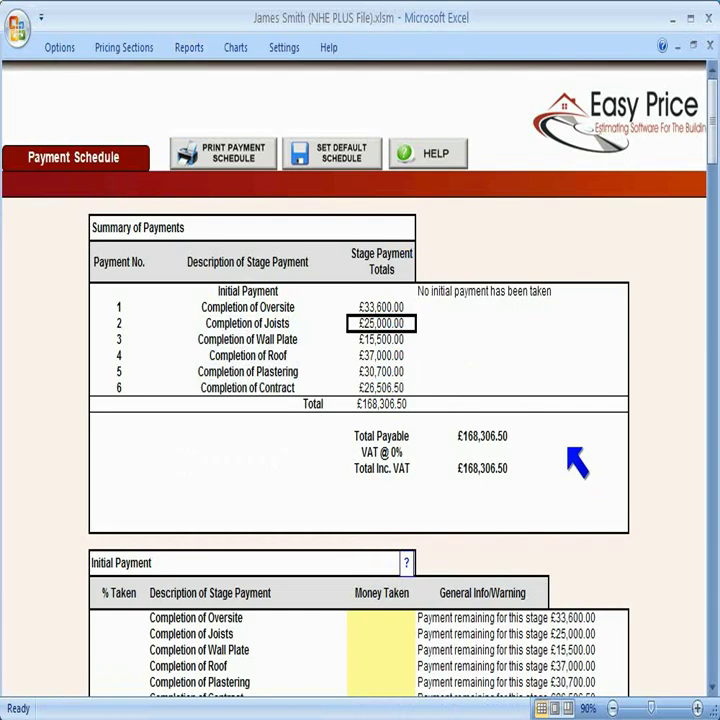
Examine the percentages taken and the work items that make up the Completion of Oversite payment.
scroll(577, 462, down, 9)
click(260, 410)
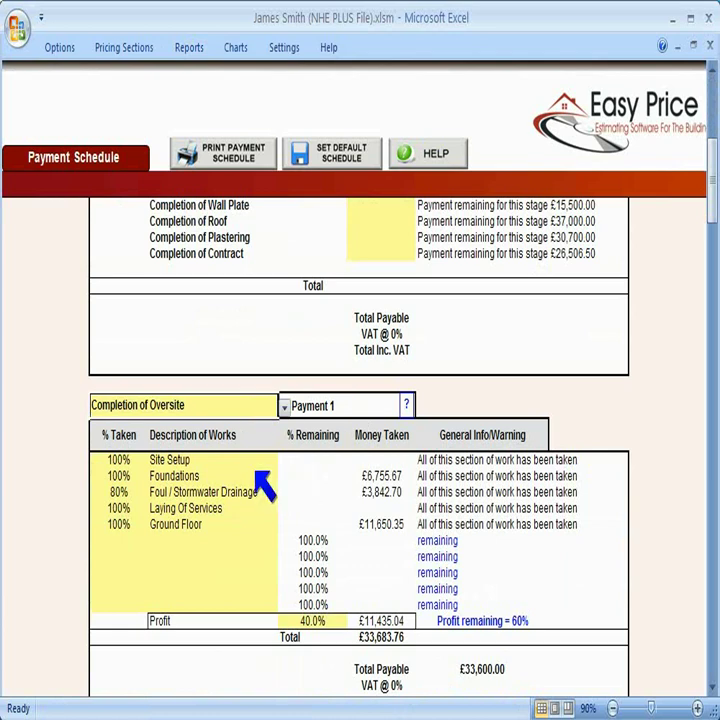
drag(114, 460, 117, 522)
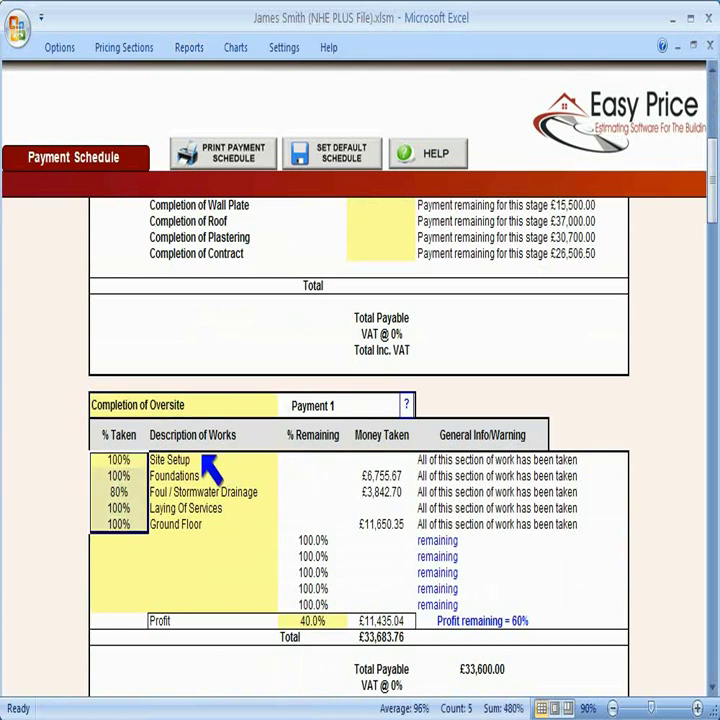
click(201, 463)
click(200, 477)
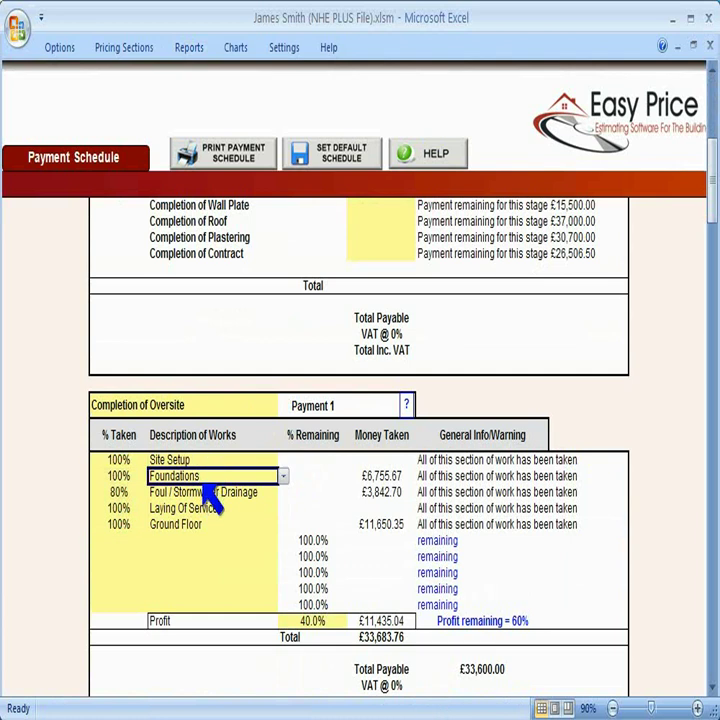
click(201, 491)
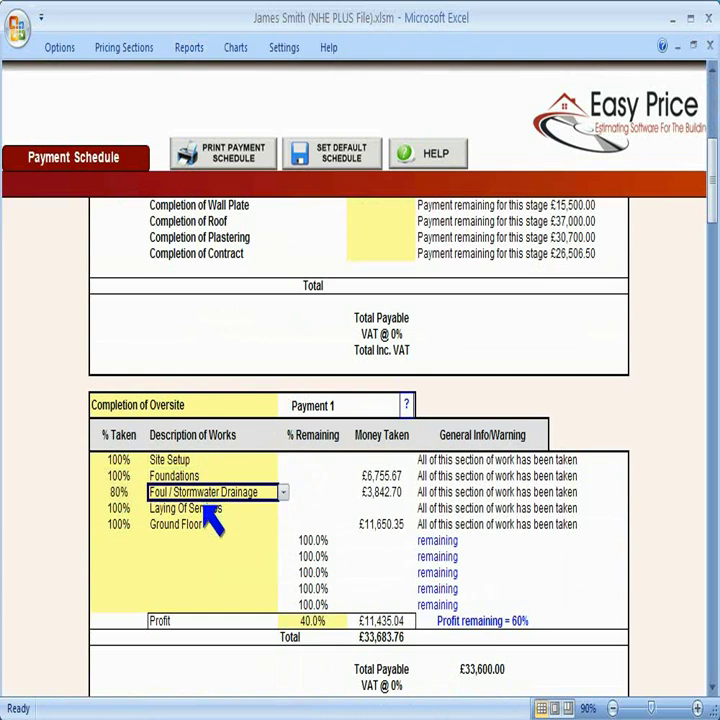
Review the summary's stage payment totals from Completion of Oversite through Completion of Roof.
scroll(334, 627, up, 9)
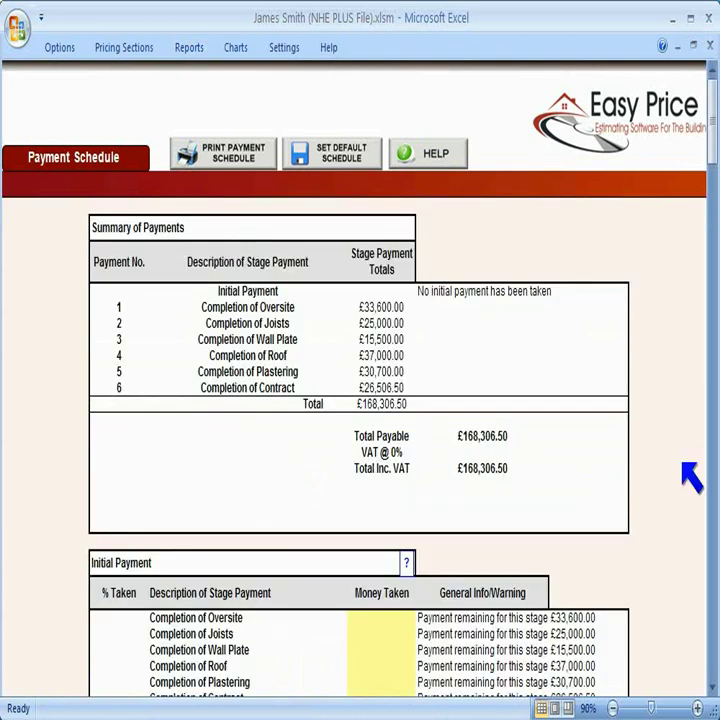
click(394, 307)
click(395, 323)
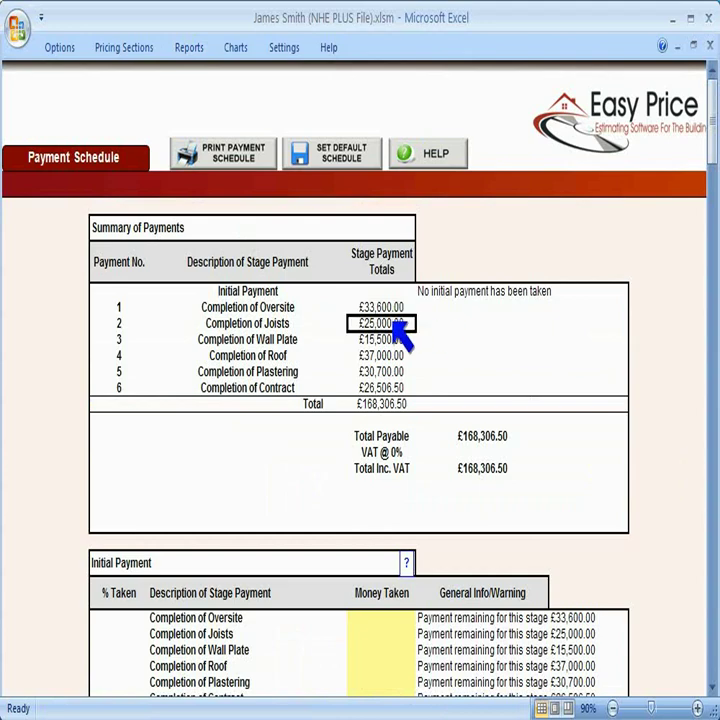
click(397, 339)
click(400, 355)
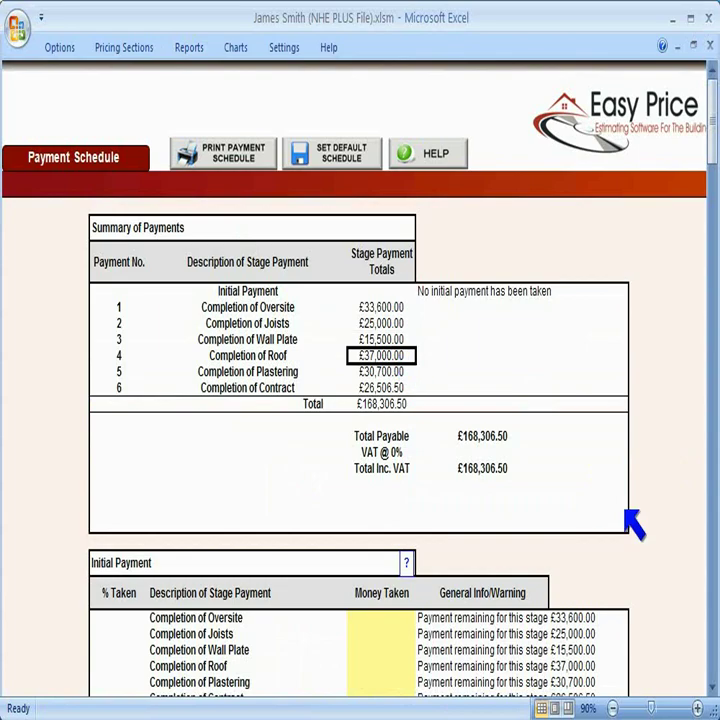
Inspect the whole Completion of Oversite block, its money taken per work item and its profit percentage.
scroll(627, 513, down, 3)
scroll(634, 522, down, 8)
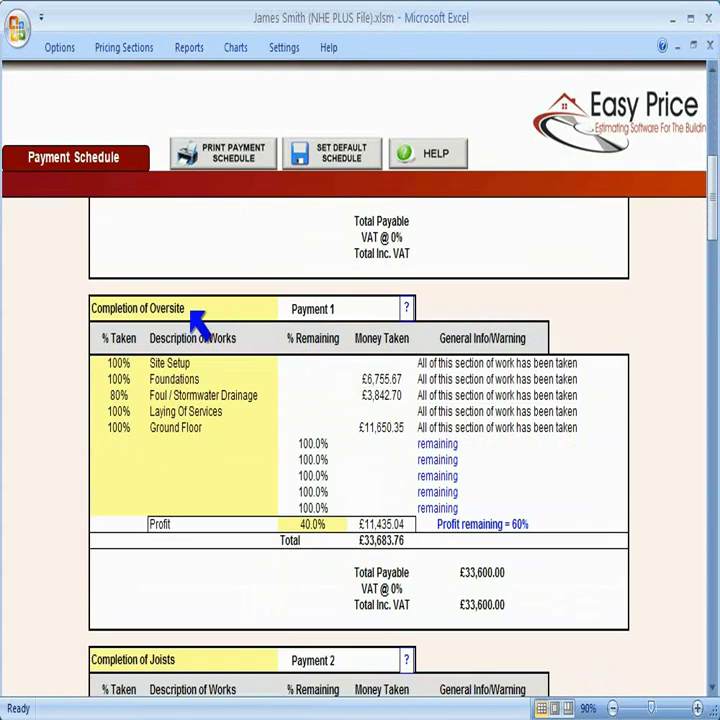
drag(188, 308, 628, 637)
click(670, 637)
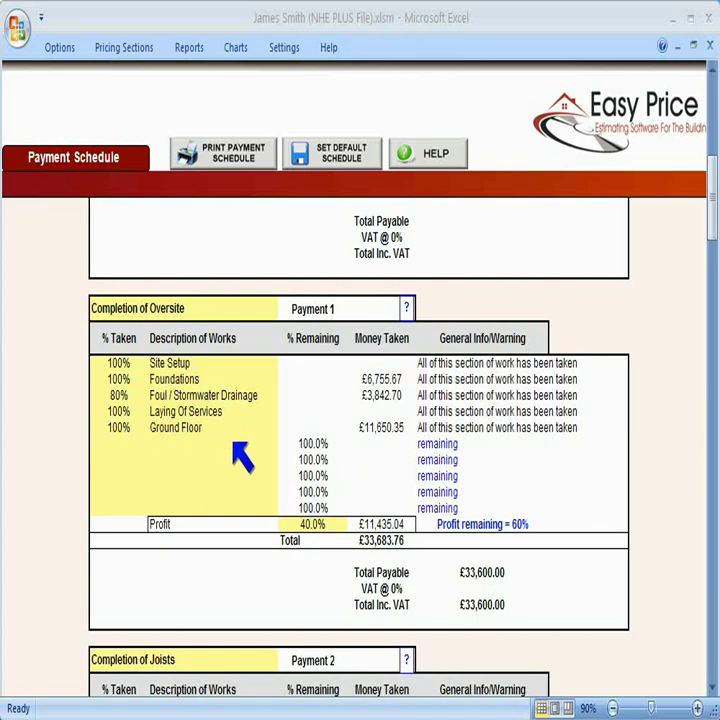
click(395, 380)
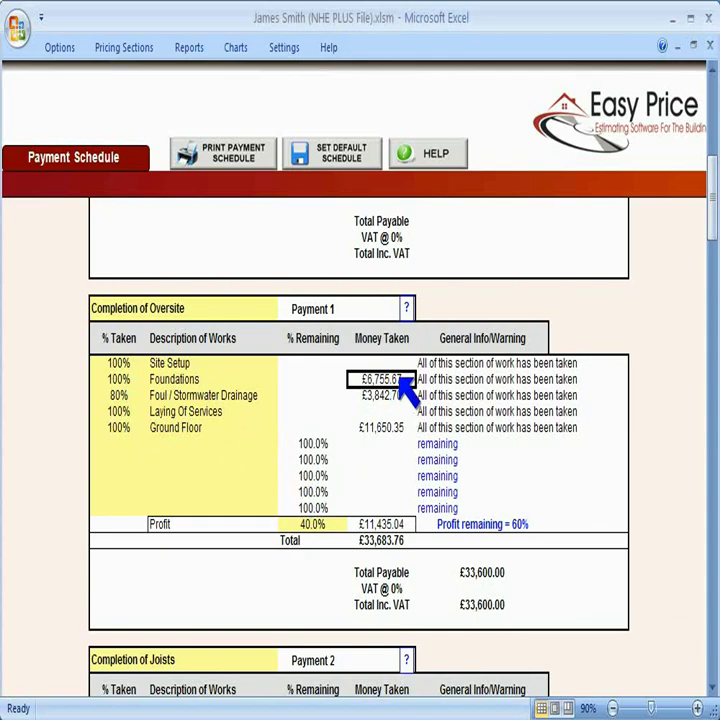
click(398, 396)
click(400, 428)
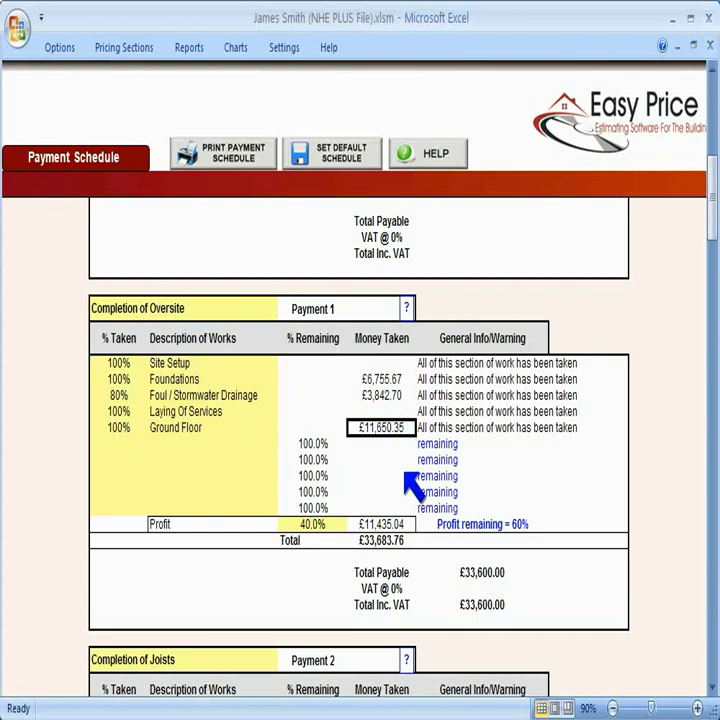
click(340, 527)
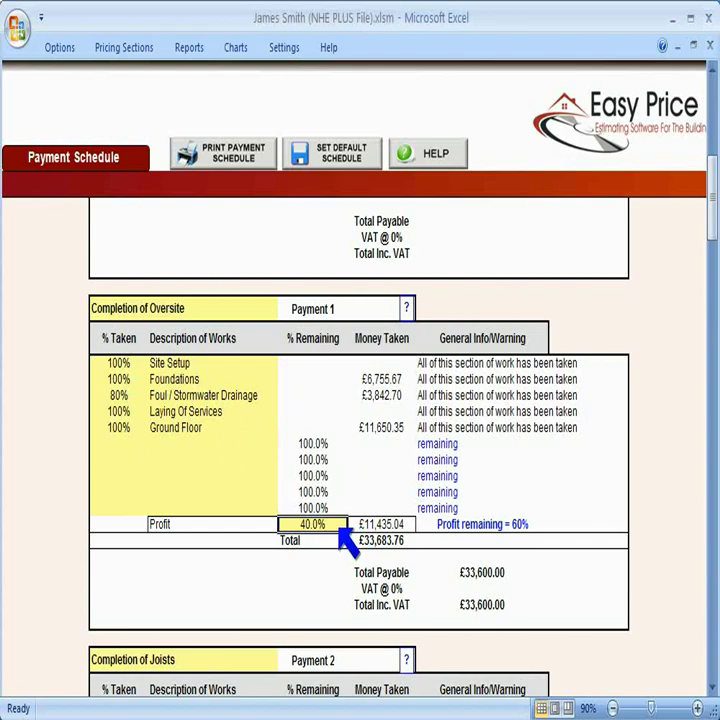
Examine the Completion of Joists payment block and the percentages taken for its Walls and Scaffolding items.
scroll(664, 528, down, 6)
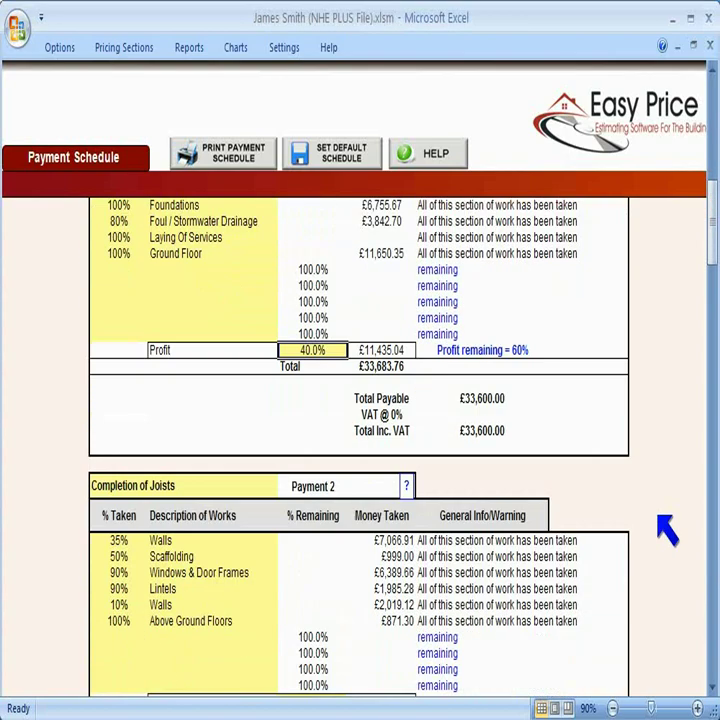
scroll(666, 530, down, 1)
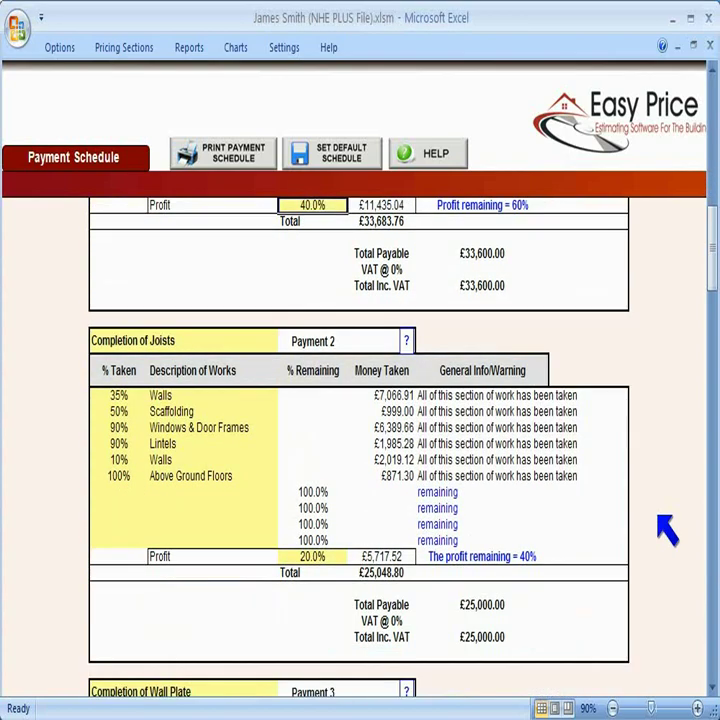
scroll(666, 530, down, 1)
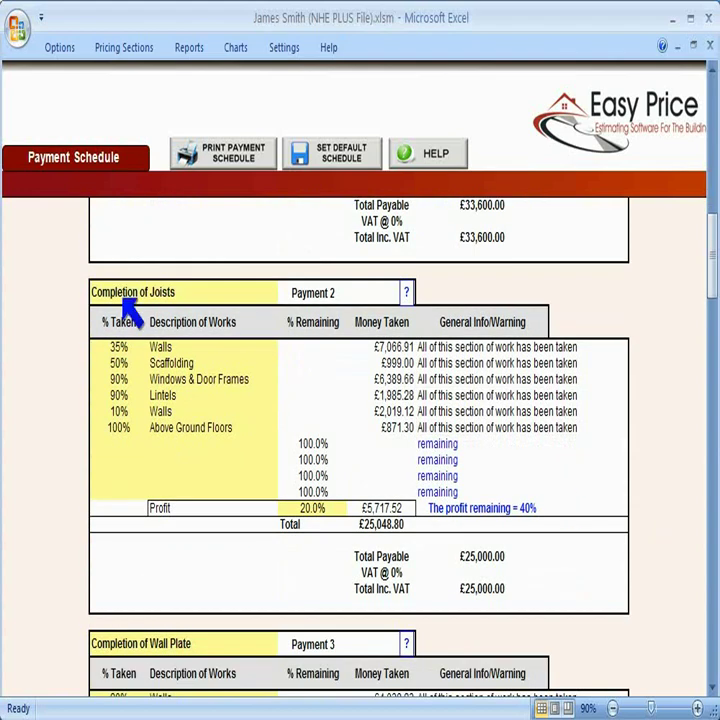
drag(125, 300, 268, 422)
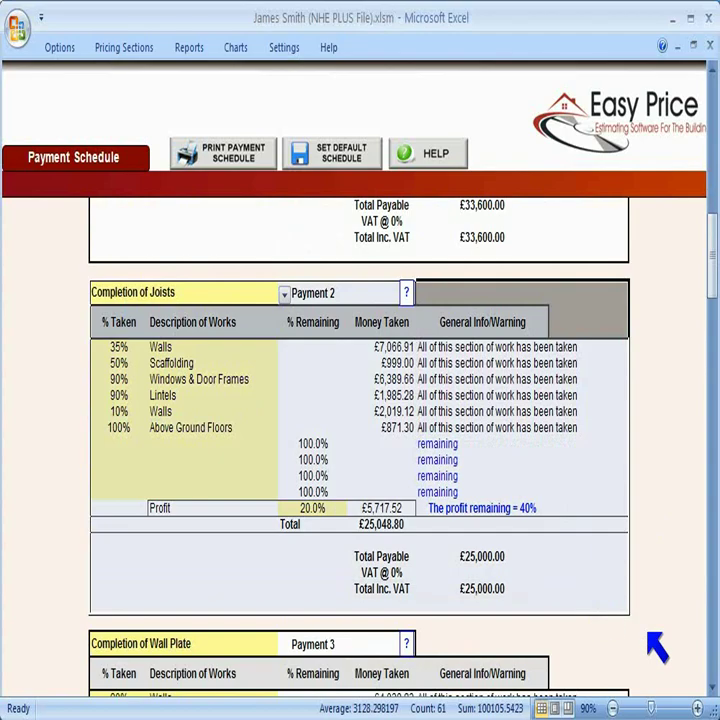
click(650, 643)
click(128, 350)
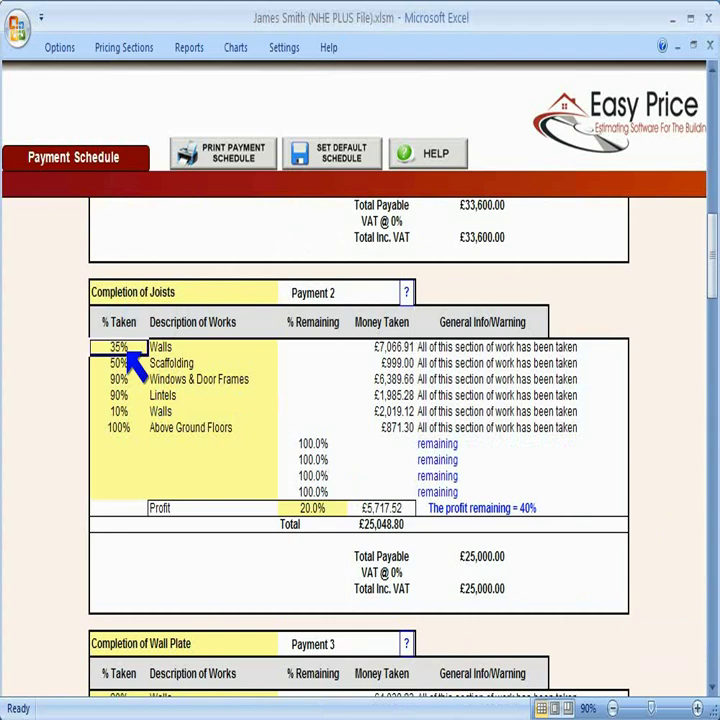
click(122, 366)
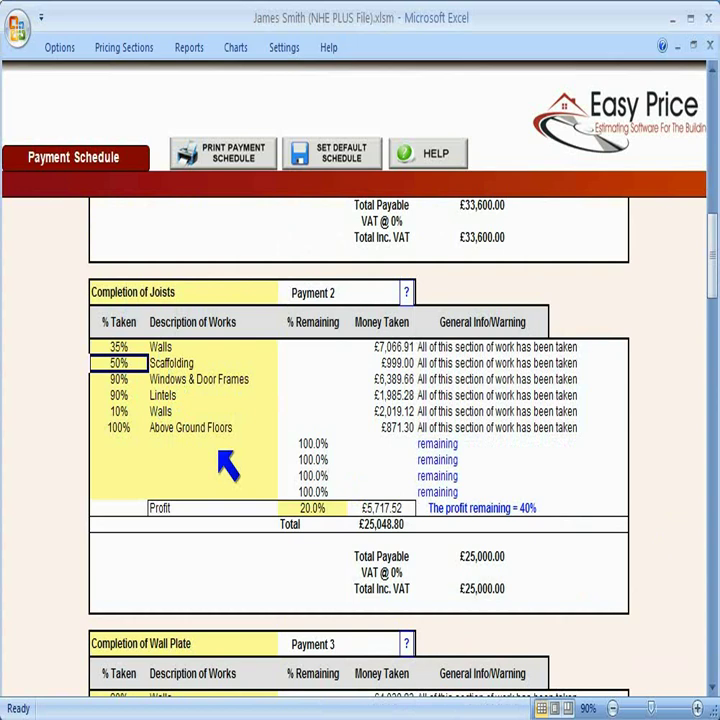
Set the percentage taken for the first Scaffolding item in the Completion of Wall Plate payment to 10%.
scroll(228, 463, down, 6)
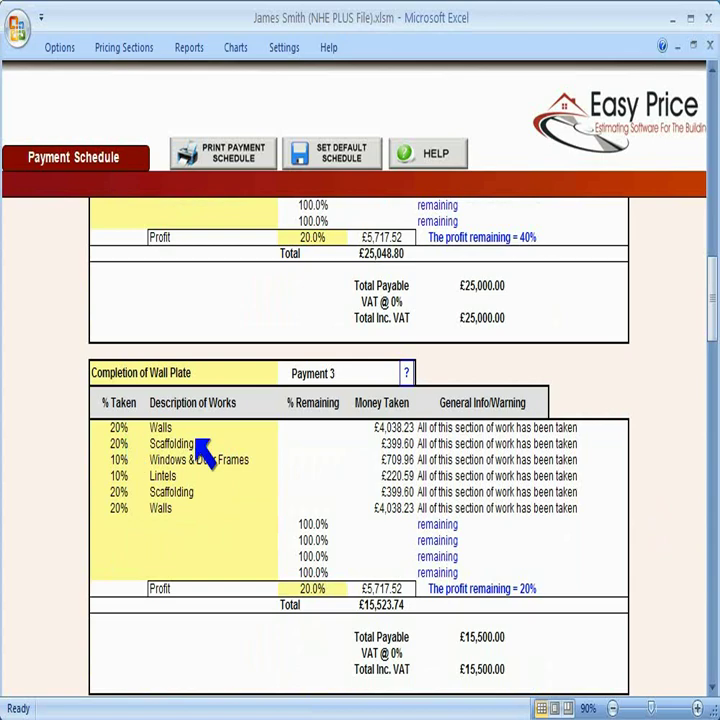
click(130, 444)
text(10)
key(Return)
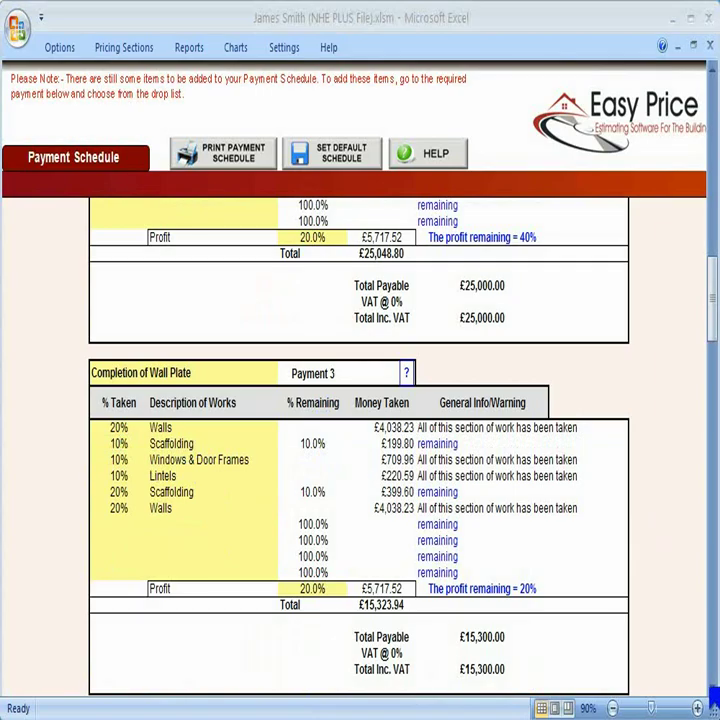
Add the outstanding Scaffolding item to the first empty row of the Completion of Roof payment.
click(713, 688)
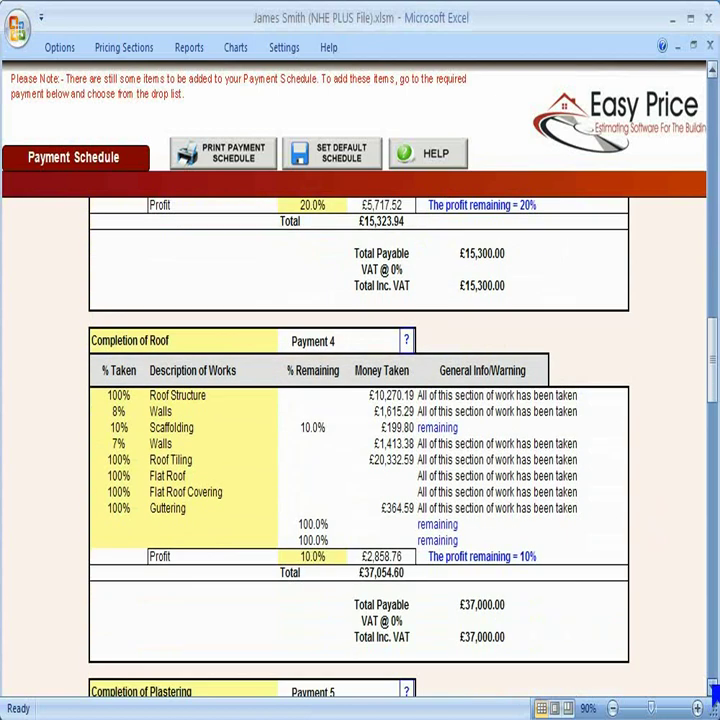
click(713, 688)
click(713, 688)
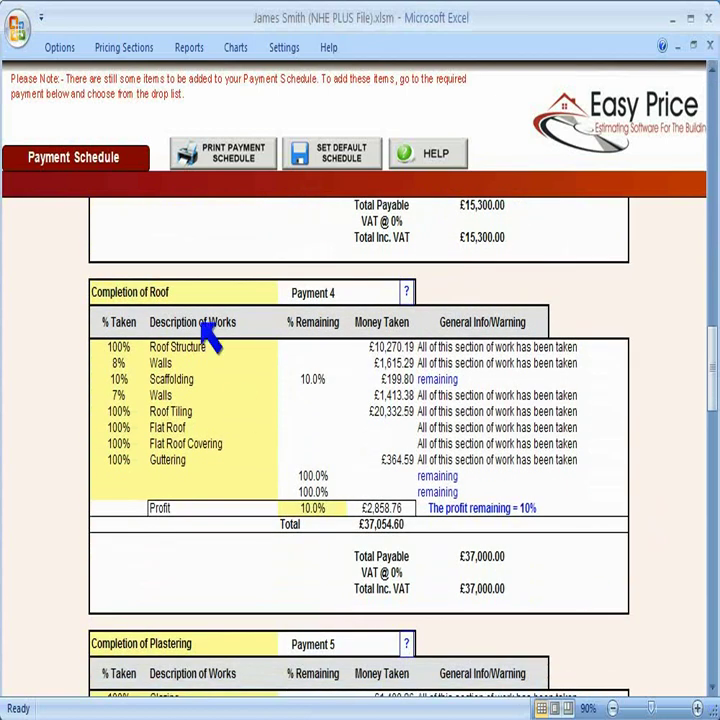
click(185, 296)
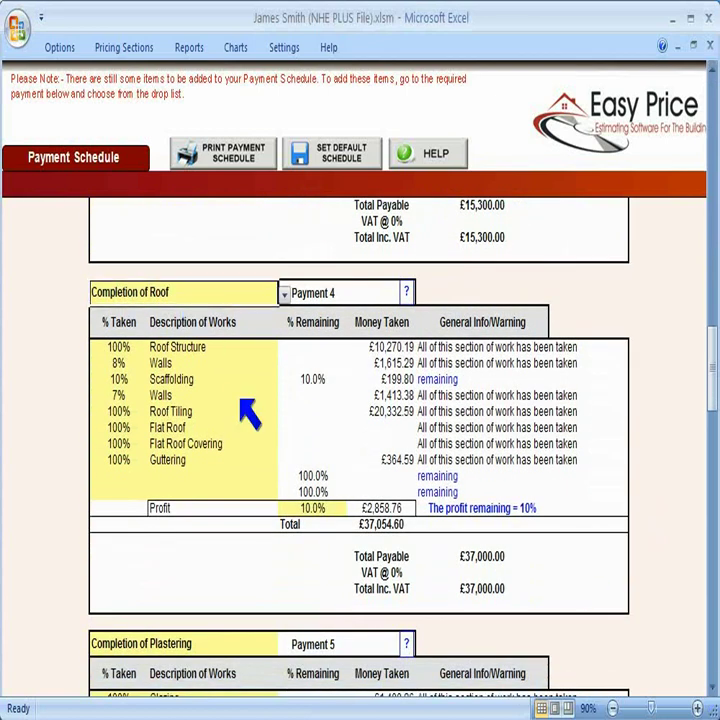
click(201, 474)
click(284, 476)
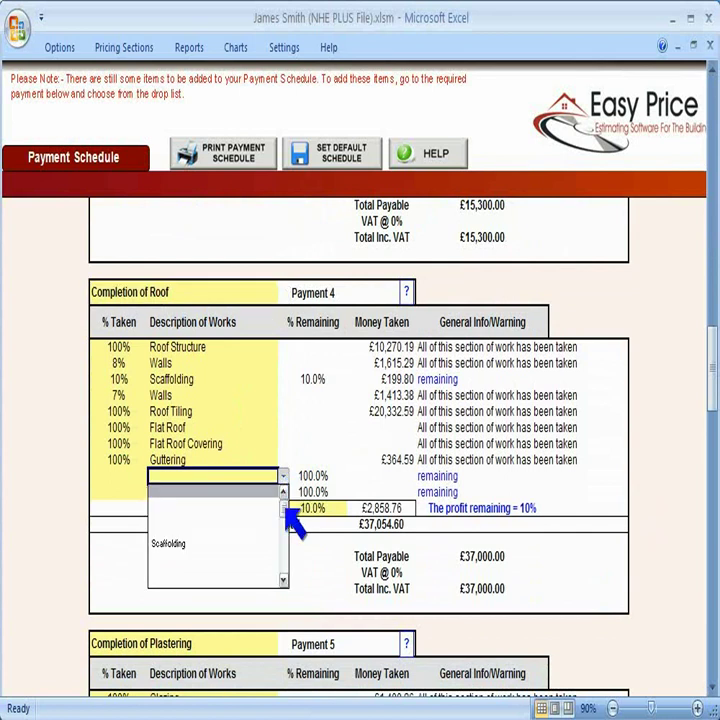
mouse_move(286, 507)
mouse_down()
mouse_move(286, 572)
mouse_move(288, 506)
mouse_up()
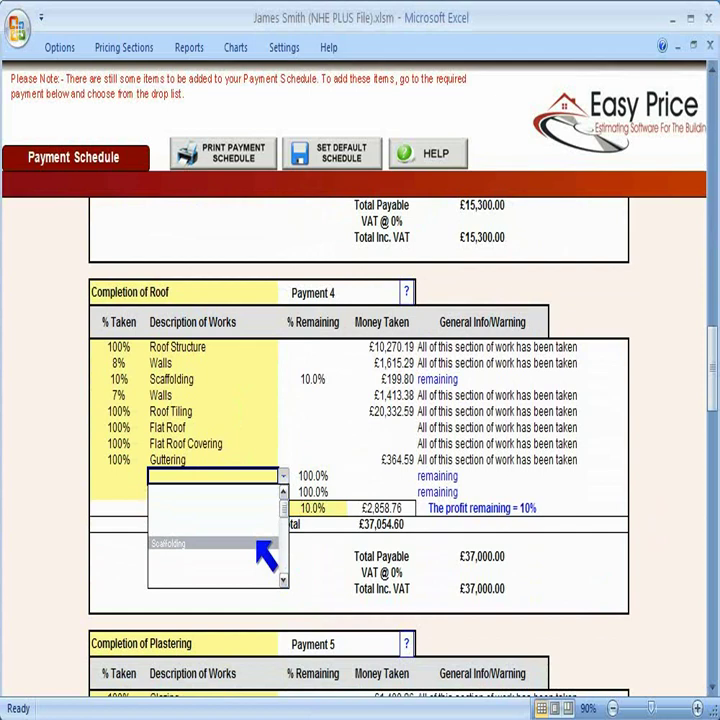
click(265, 546)
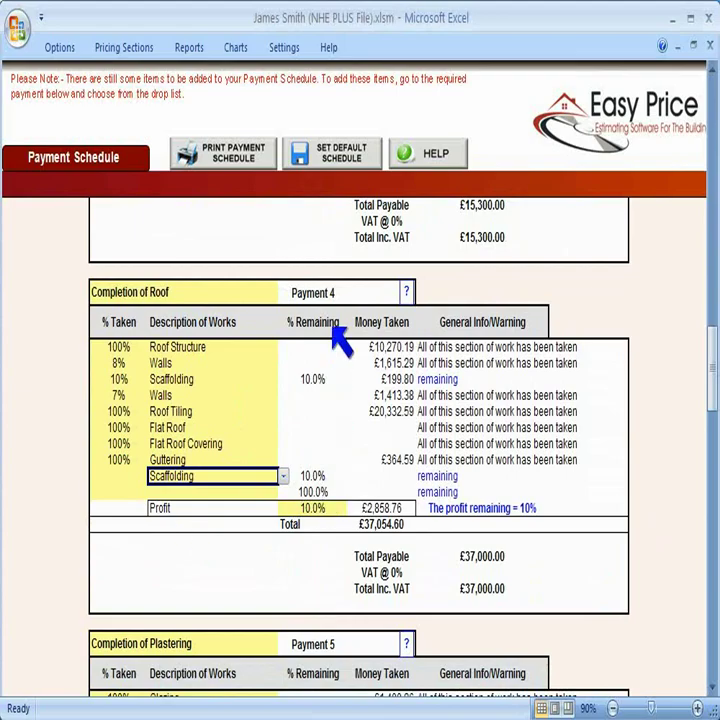
Set the percentage taken for the Scaffolding row below Guttering in the Completion of Roof payment to 10%.
click(120, 476)
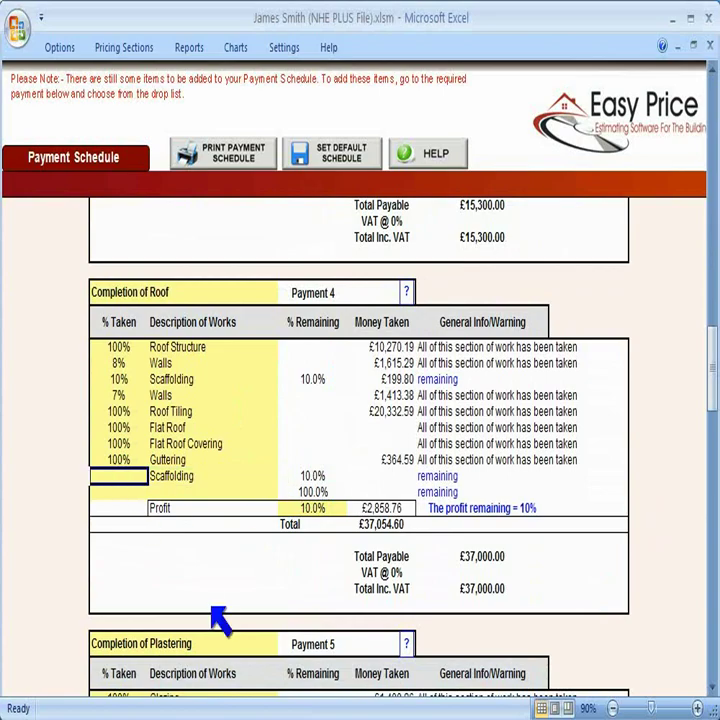
text(10)
key(Return)
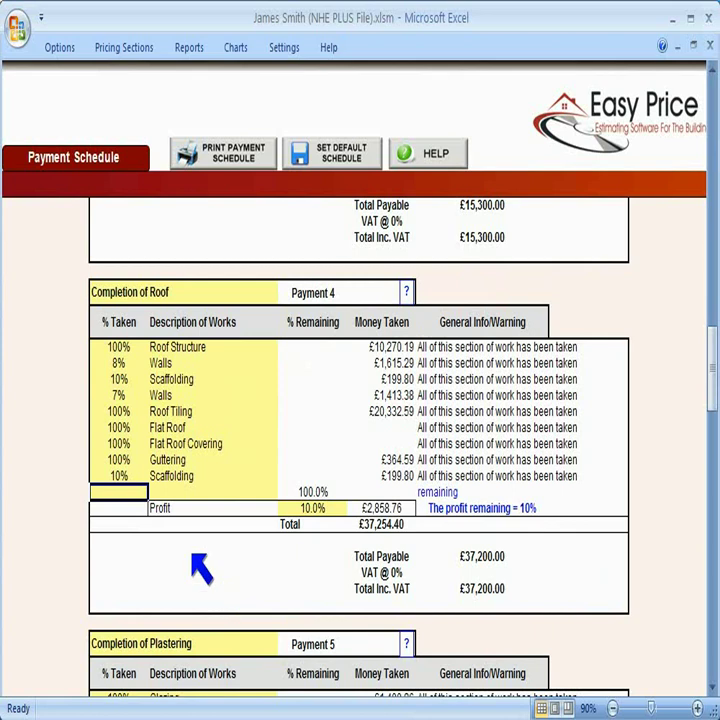
Try 20% taken for the Scaffolding row below Guttering in the Completion of Roof payment, and restore it to 10%.
key(Up)
text(20)
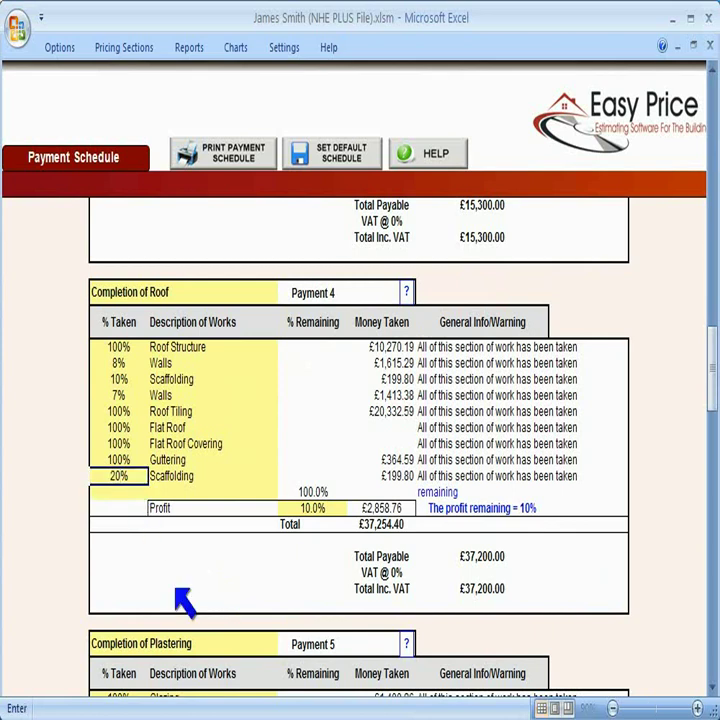
key(Return)
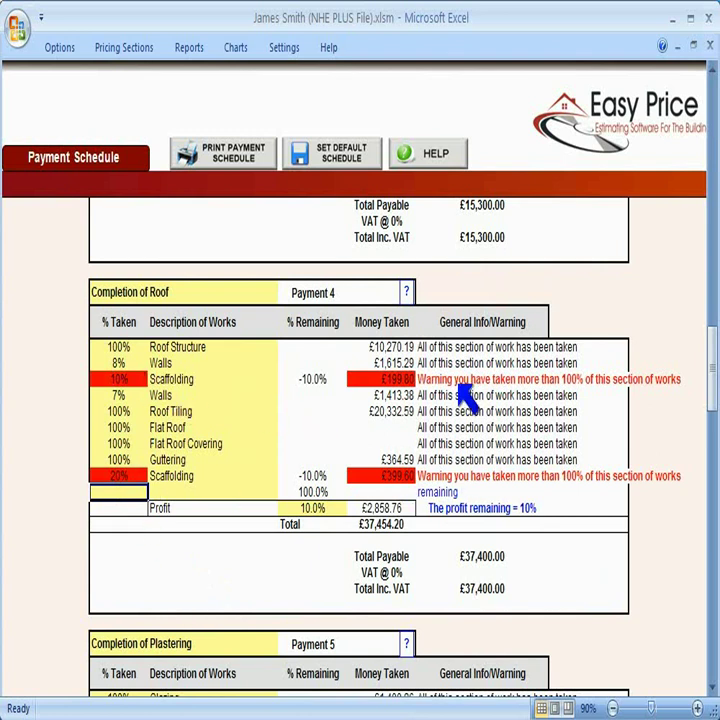
key(Up)
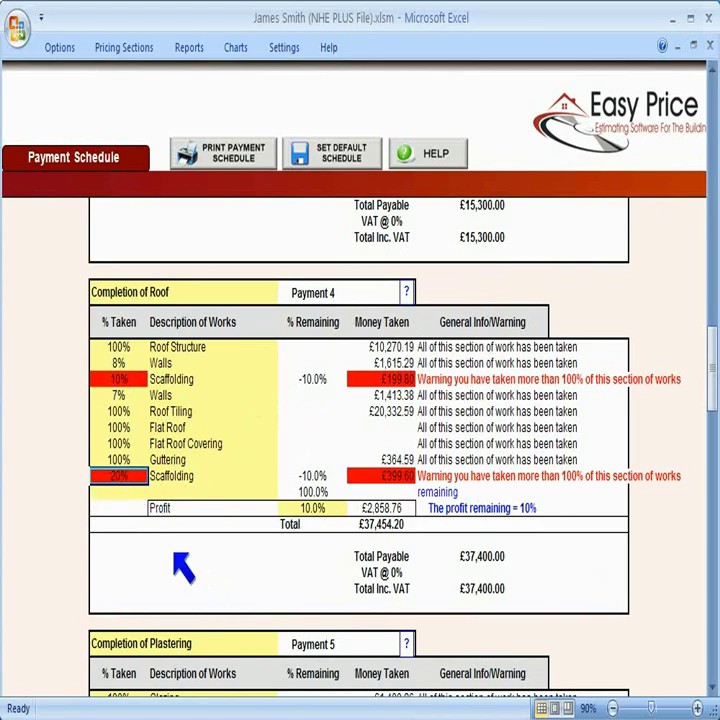
text(10)
key(Return)
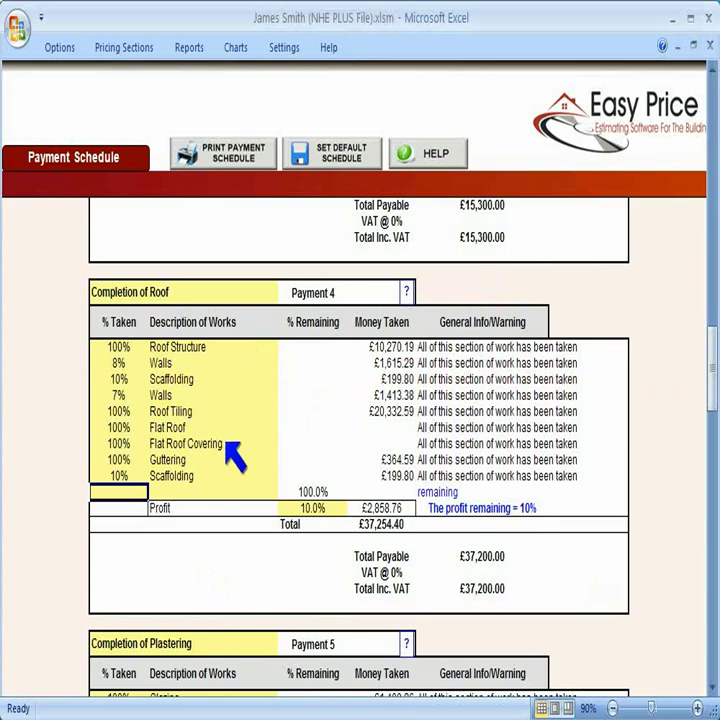
Clear all work items from the Completion of Roof payment and add Walls in its first row with 15% taken.
drag(113, 346, 212, 472)
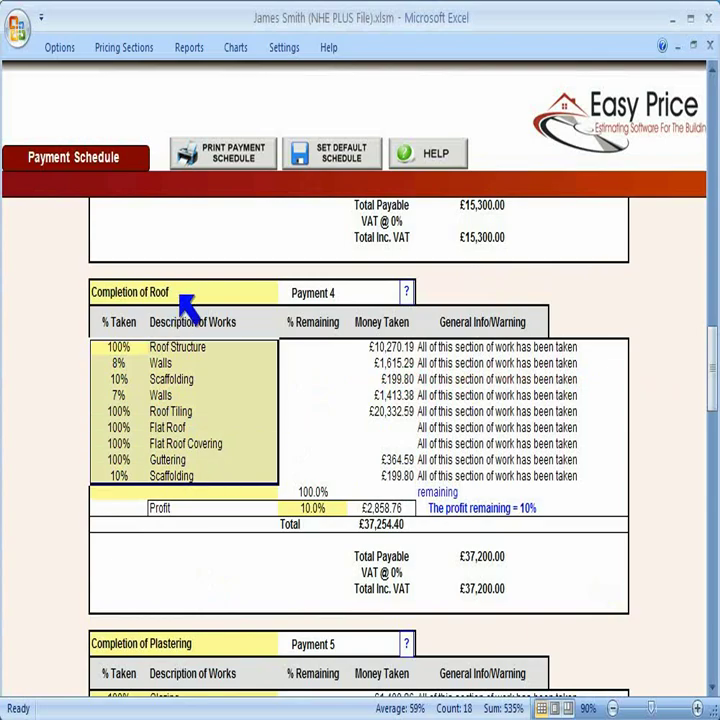
key(Delete)
click(230, 347)
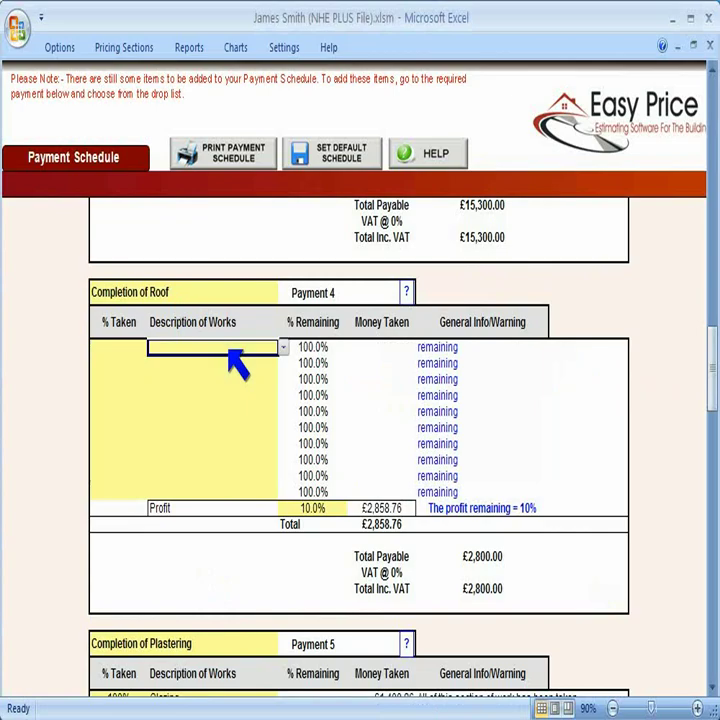
click(284, 347)
mouse_move(289, 380)
mouse_down()
mouse_move(290, 398)
mouse_move(286, 378)
mouse_up()
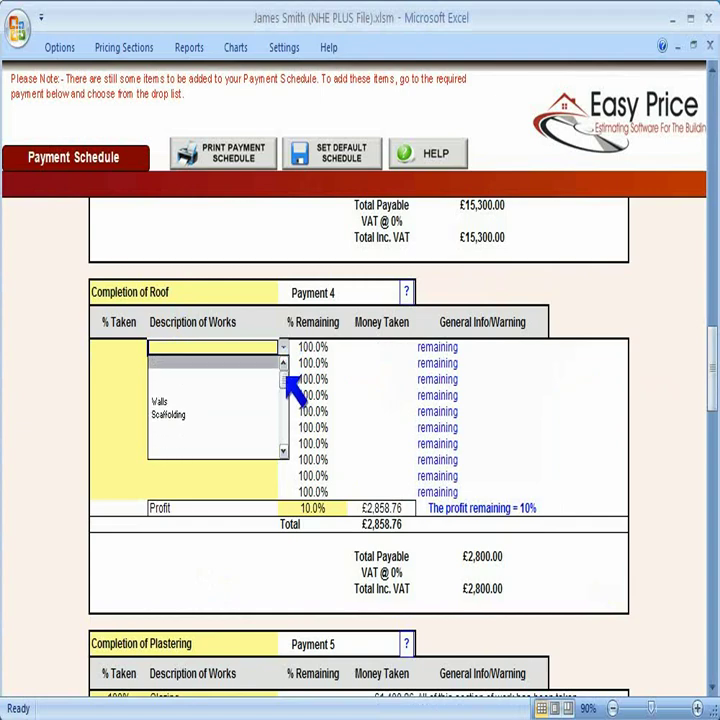
click(266, 400)
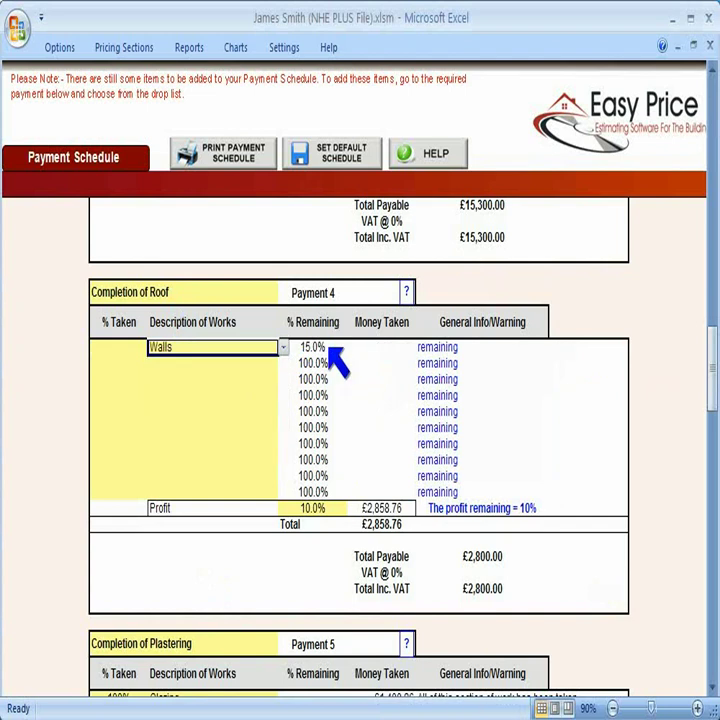
click(120, 350)
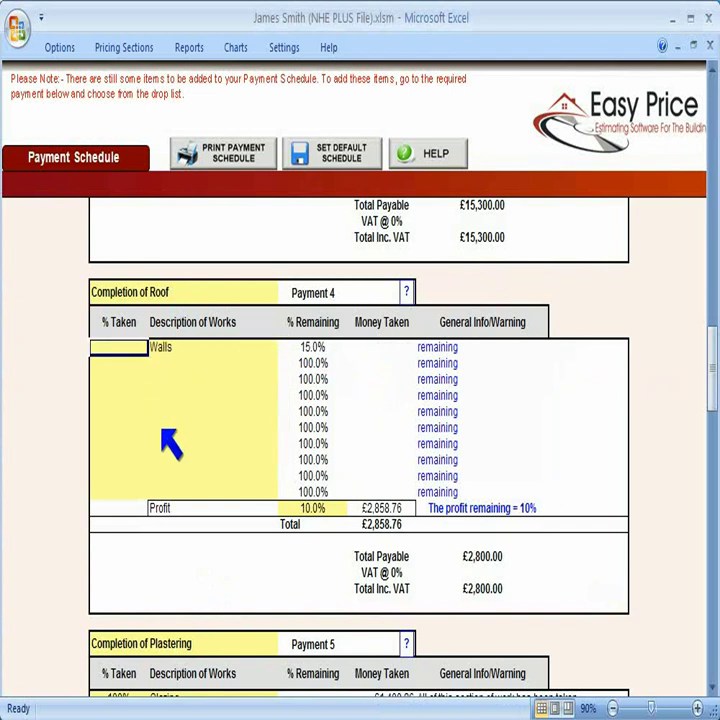
text(15)
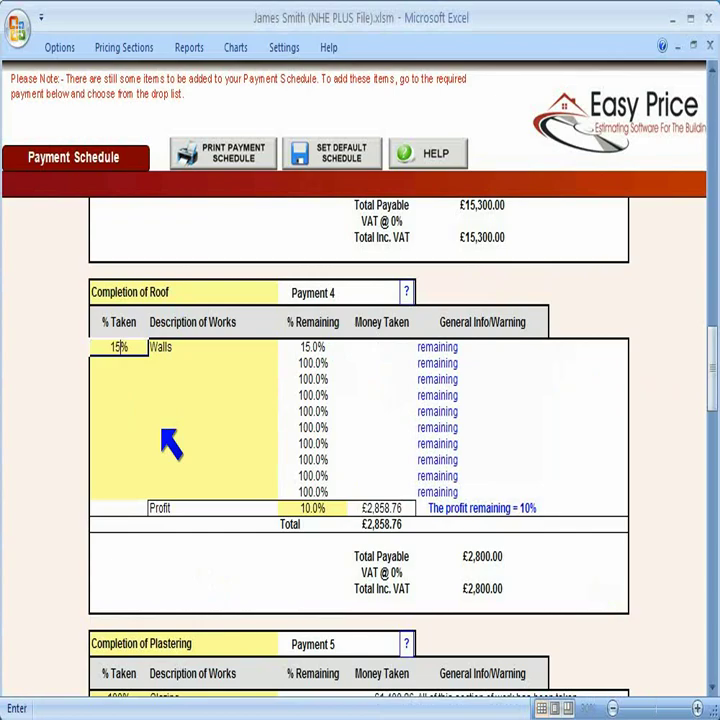
key(Return)
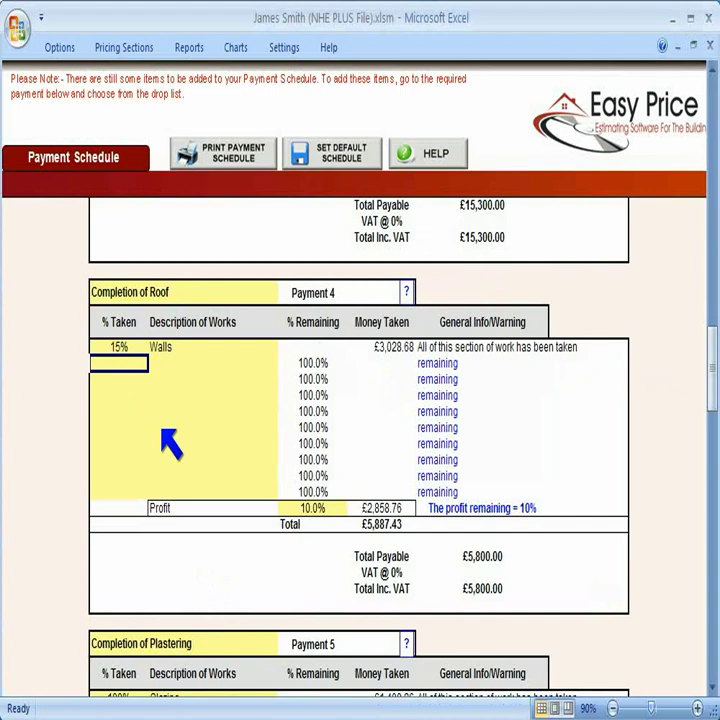
Add Guttering to the second row of the Completion of Roof payment with 100% taken.
click(205, 363)
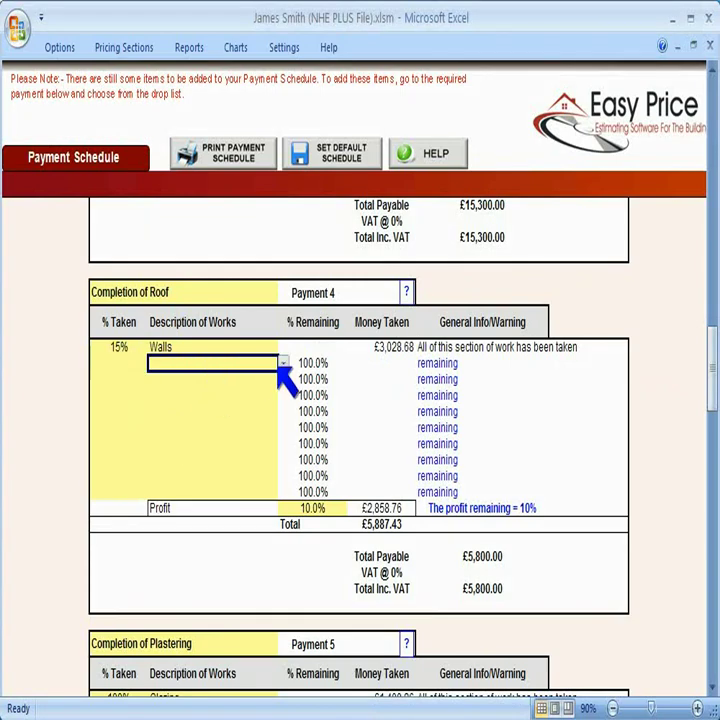
click(284, 363)
drag(284, 363, 284, 414)
click(259, 431)
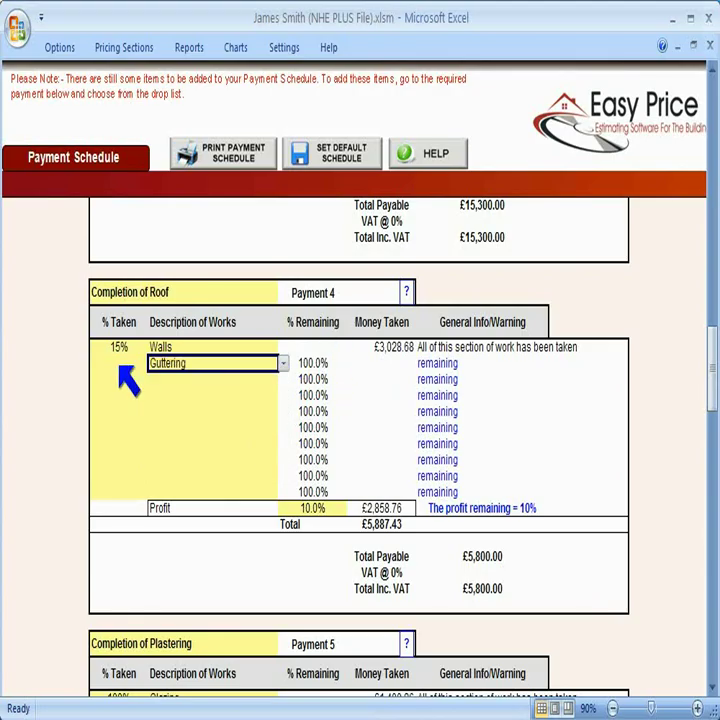
click(132, 366)
text(100)
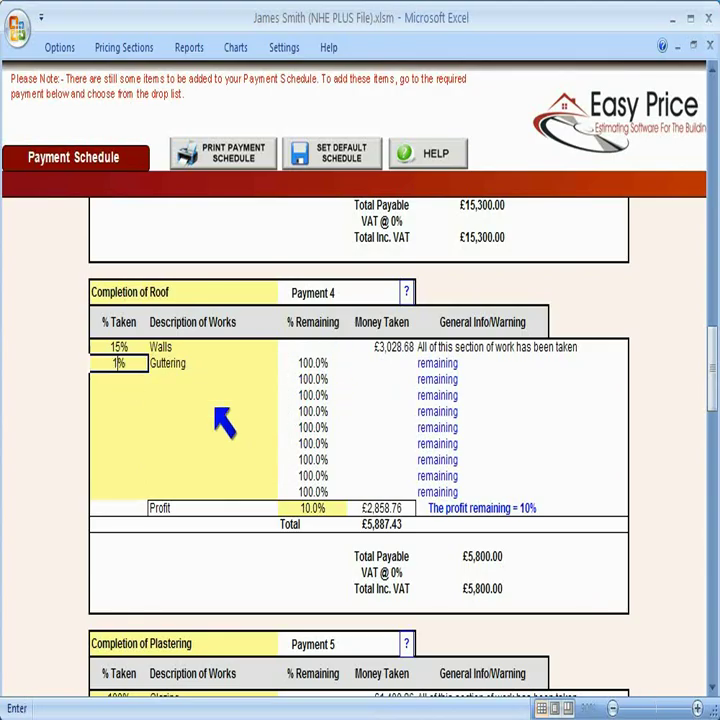
key(Return)
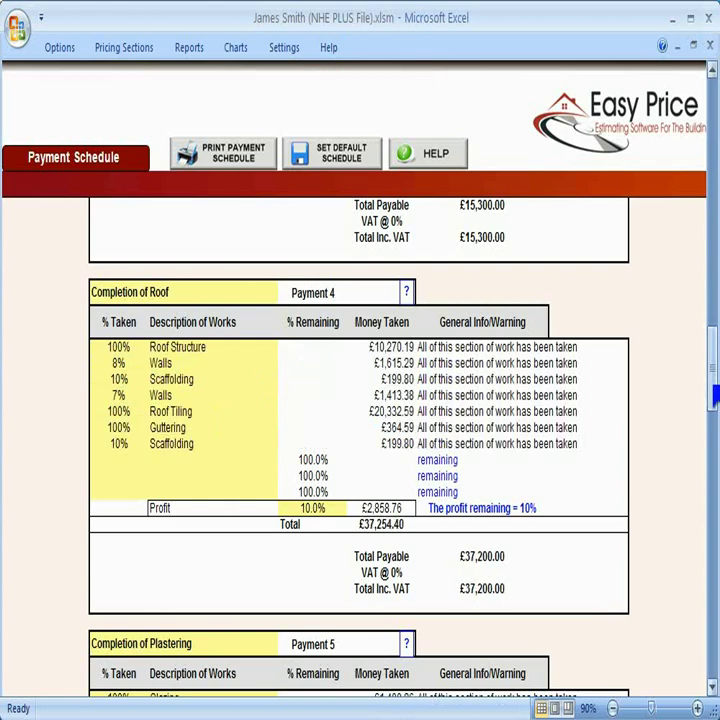
Take £5,000 from the Completion of Oversite stage as part of the Initial Payment.
drag(712, 385, 714, 140)
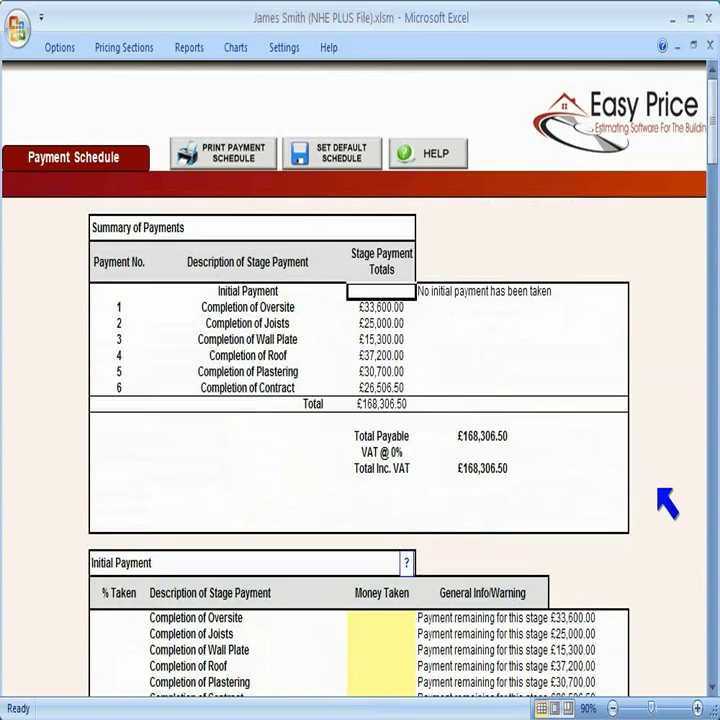
scroll(667, 503, down, 3)
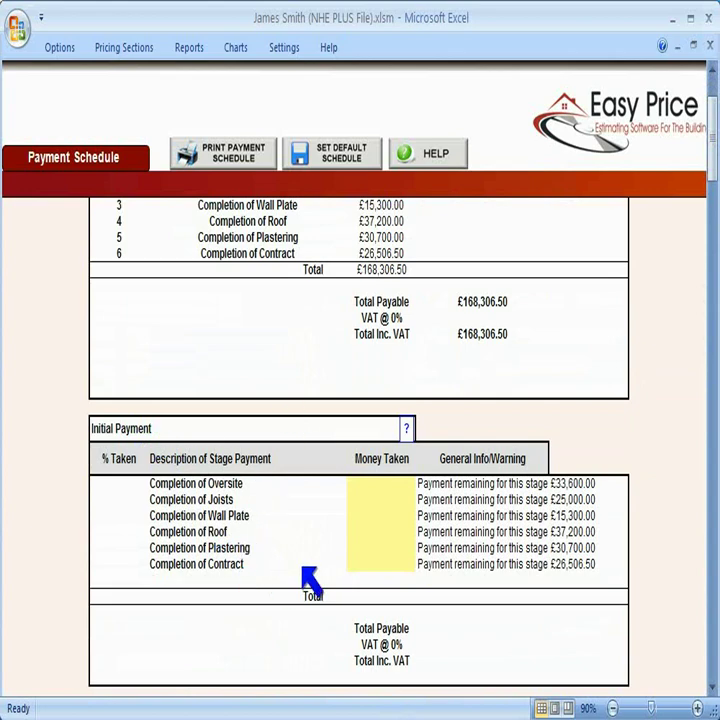
scroll(675, 511, down, 1)
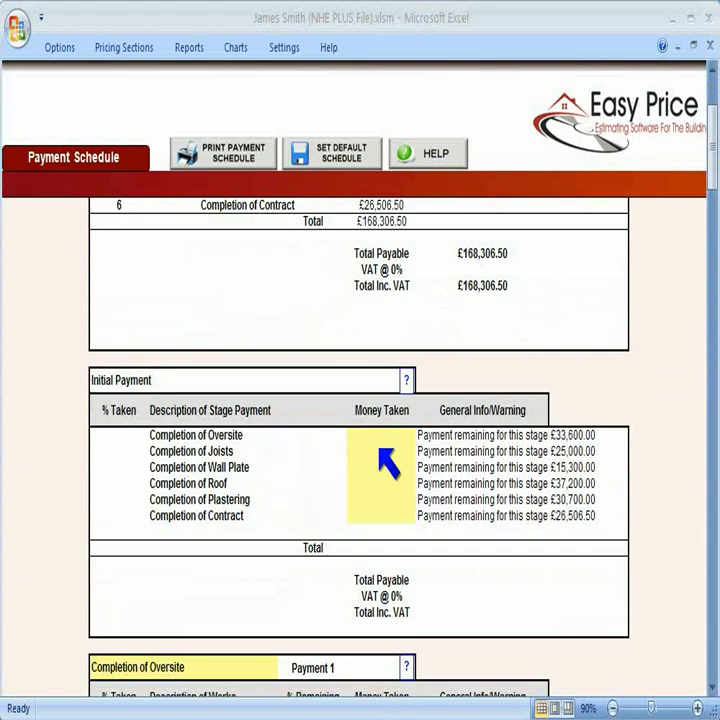
click(380, 483)
drag(397, 436, 392, 516)
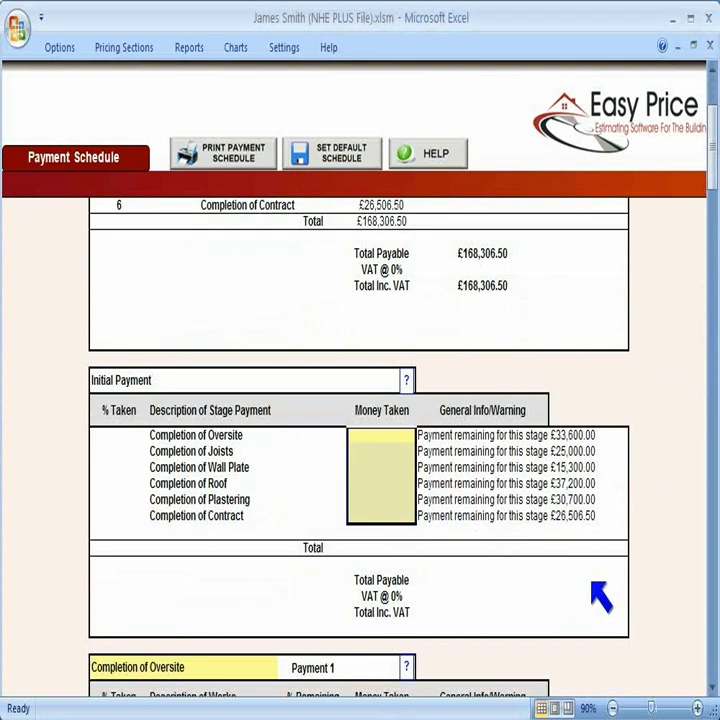
click(402, 437)
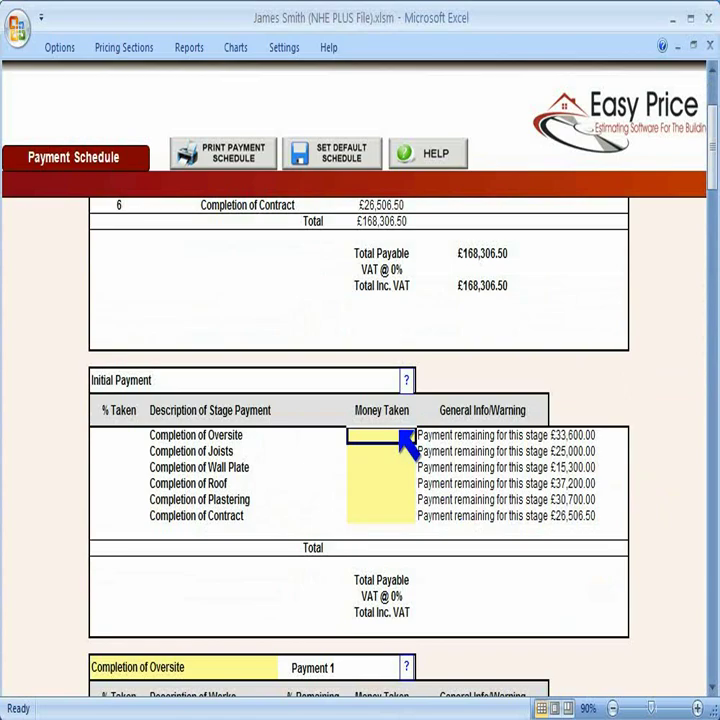
text(5000)
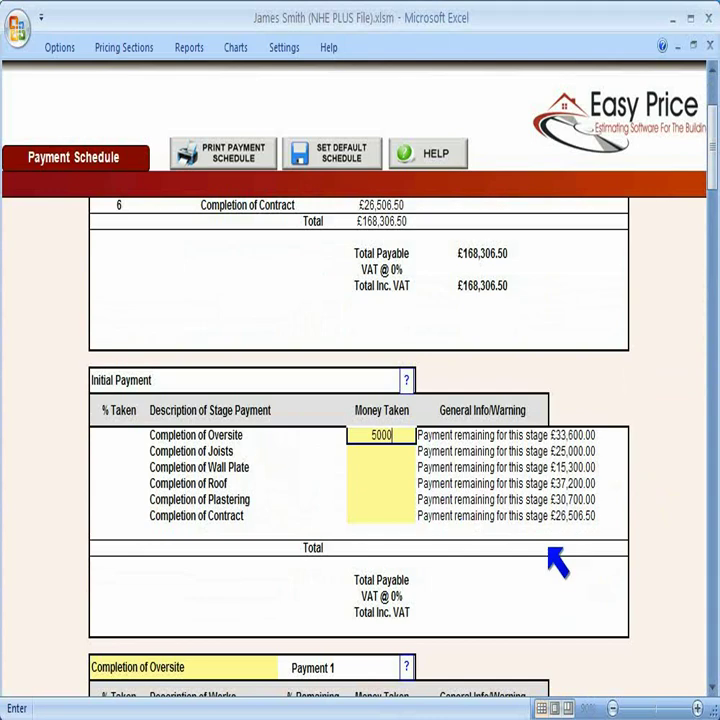
key(Return)
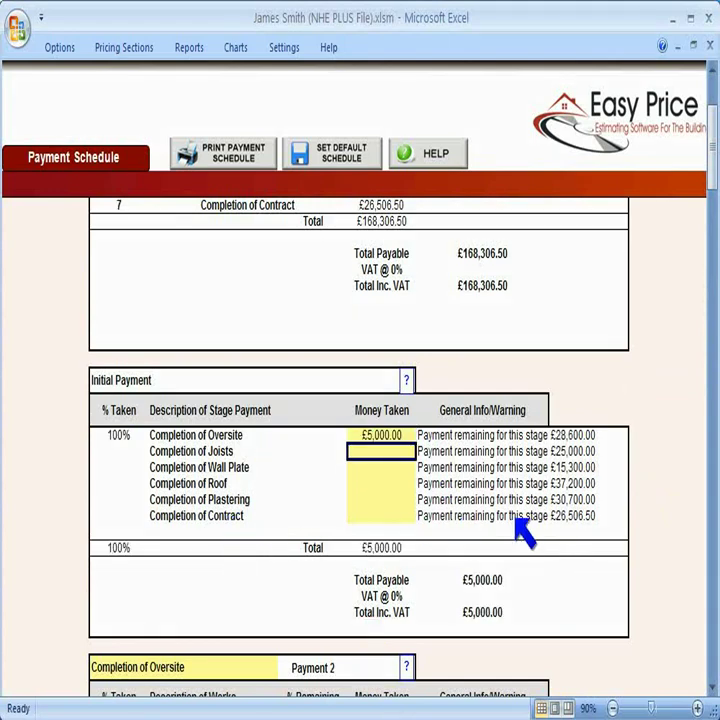
Take £5,000 from the Completion of Contract stage in the Initial Payment section.
click(590, 516)
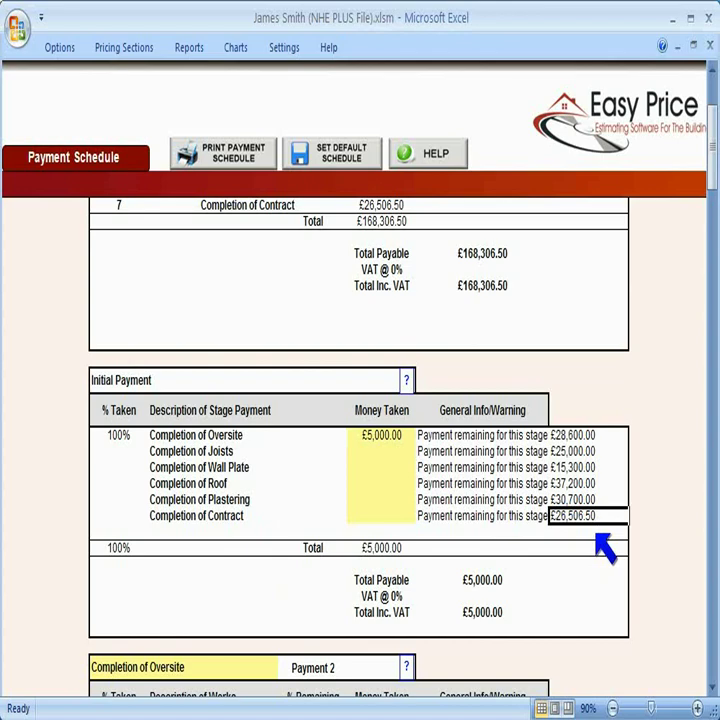
click(398, 516)
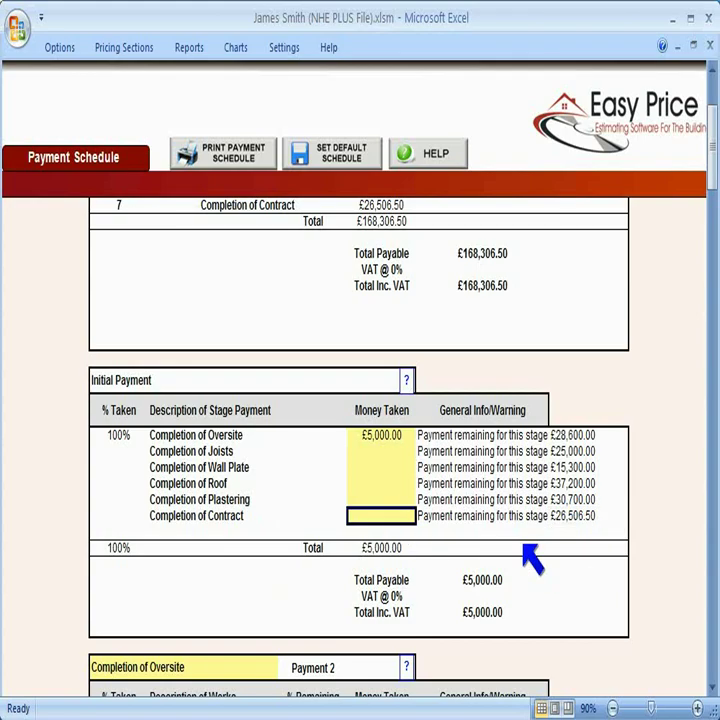
text(5000)
key(Return)
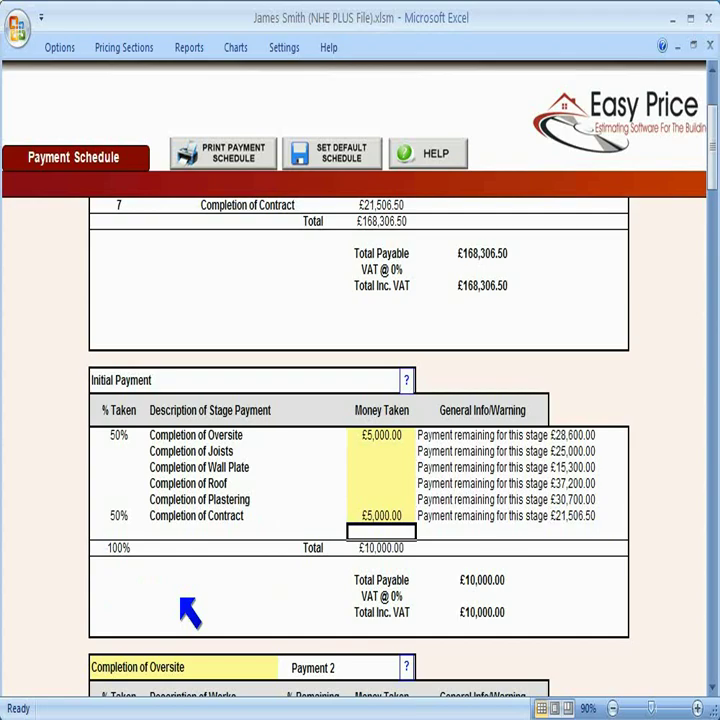
Review the stage payment totals in the Summary of Payments, checking the Initial Payment, Completion of Oversite and Completion of Contract.
scroll(637, 551, up, 1)
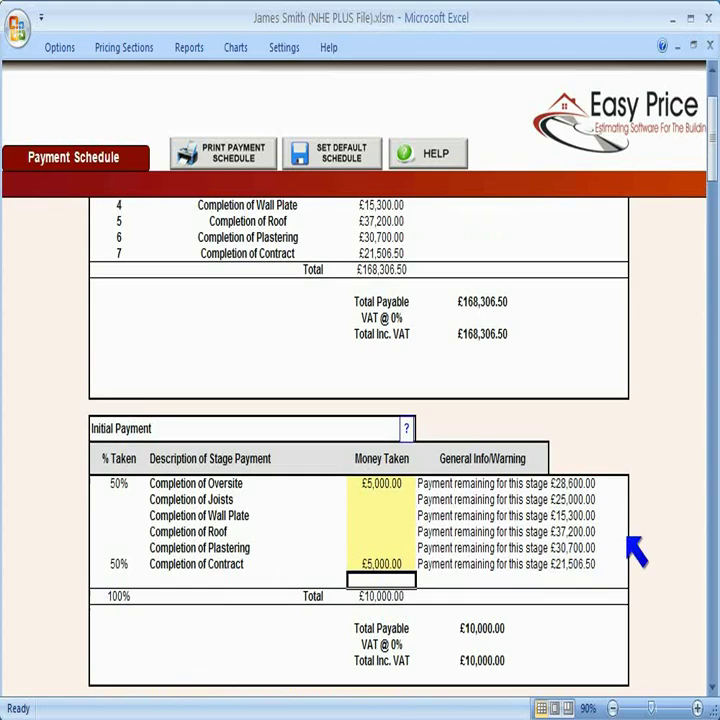
scroll(637, 551, up, 3)
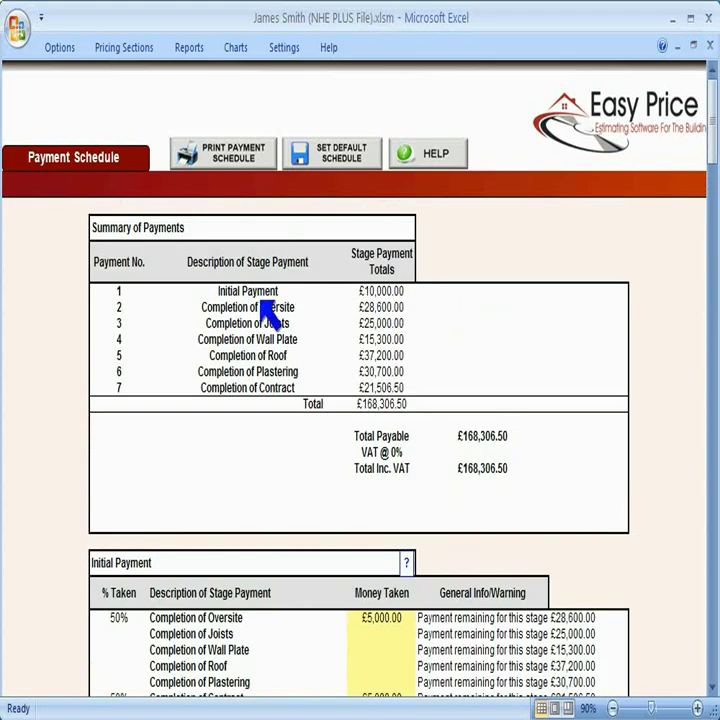
click(398, 291)
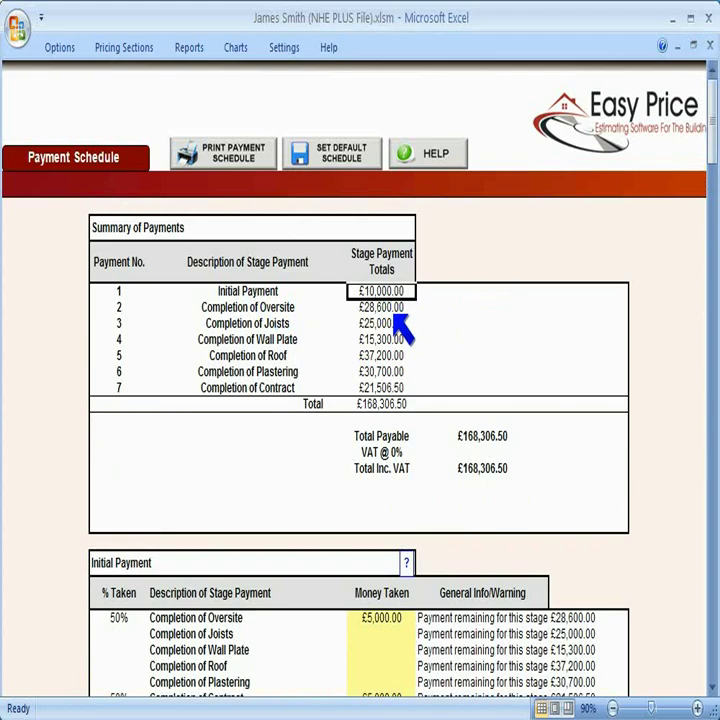
click(396, 309)
click(400, 388)
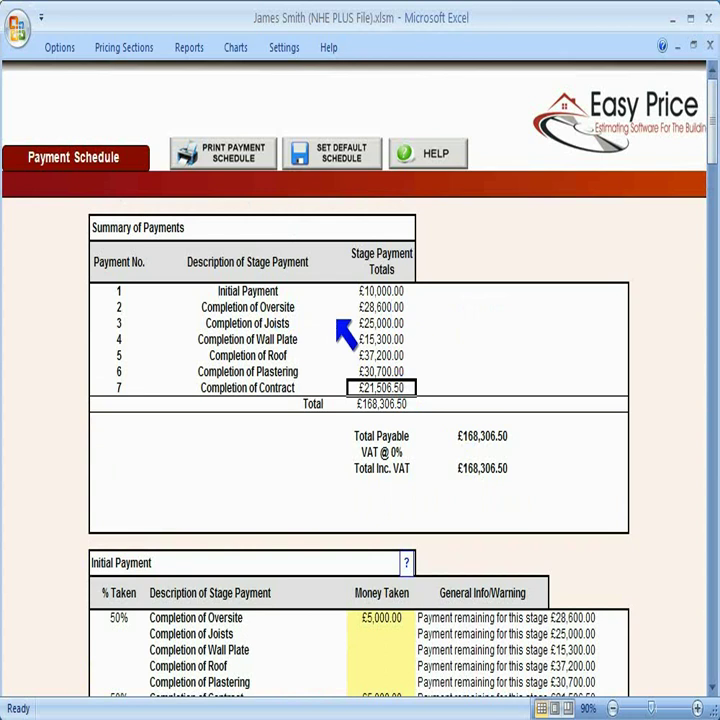
drag(272, 292, 390, 389)
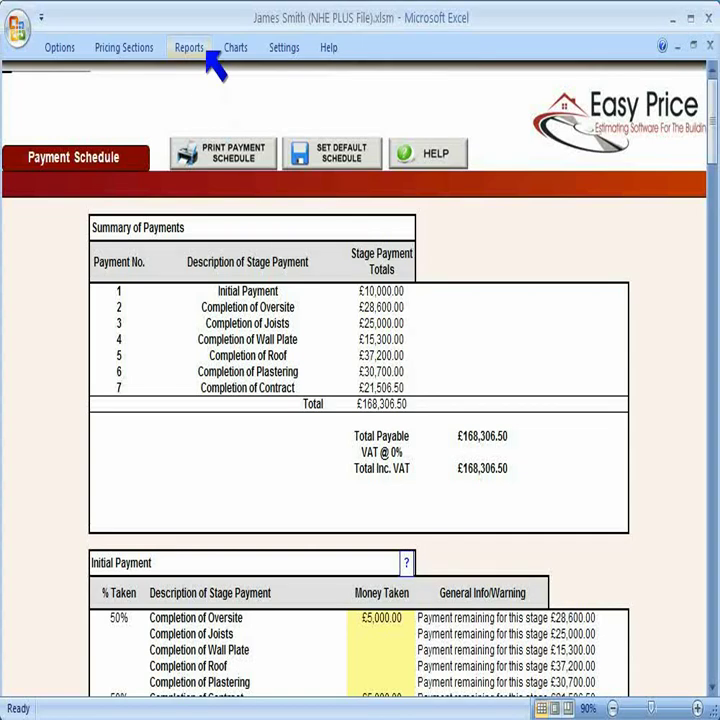
Open the Retention report and set the percentage deducted from each stage payment to 3%.
click(205, 52)
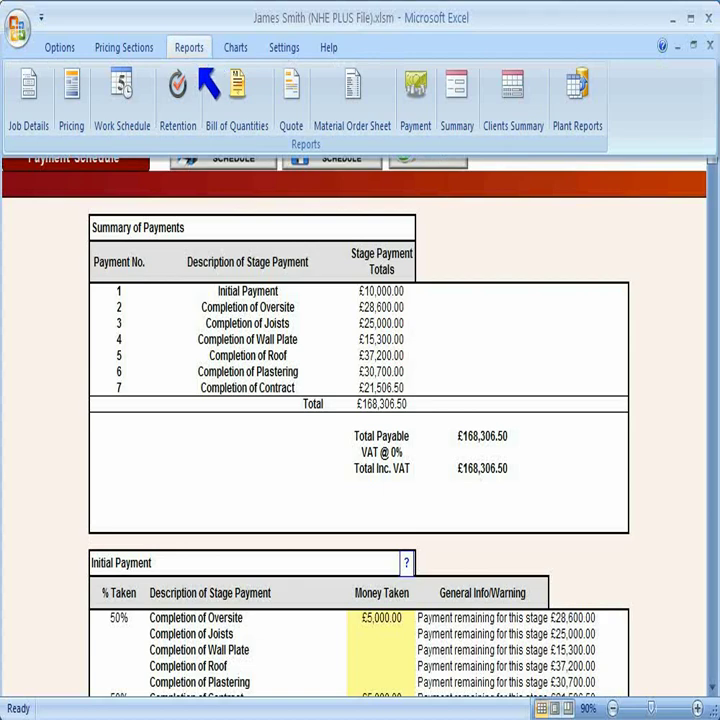
click(178, 88)
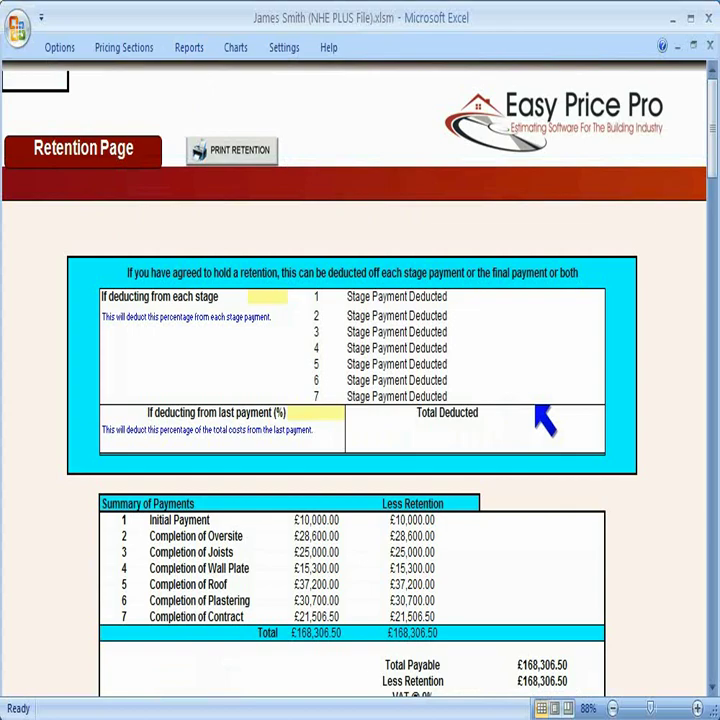
click(277, 298)
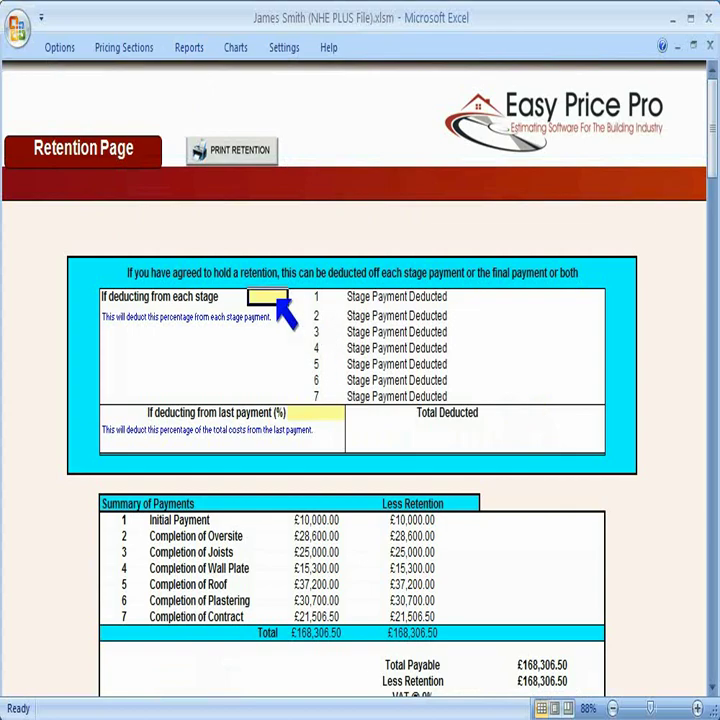
text(3%)
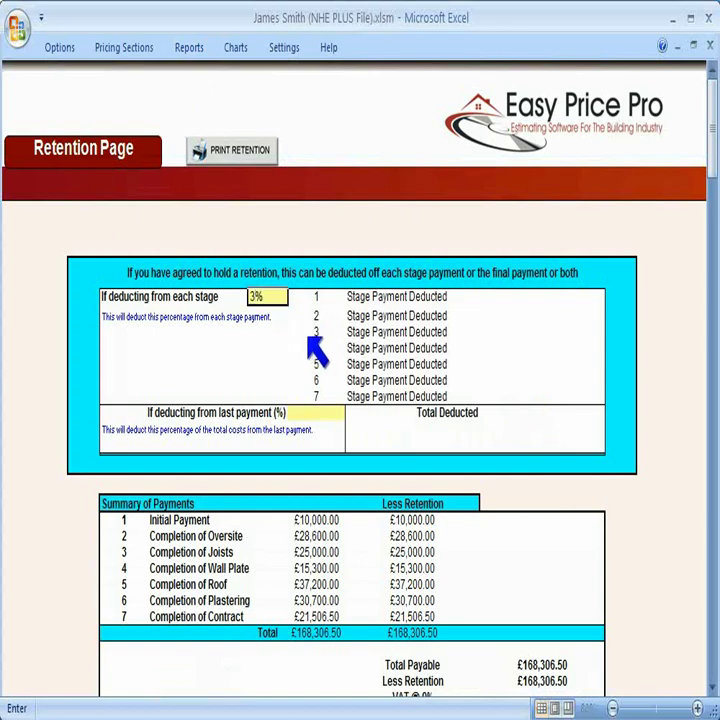
key(Return)
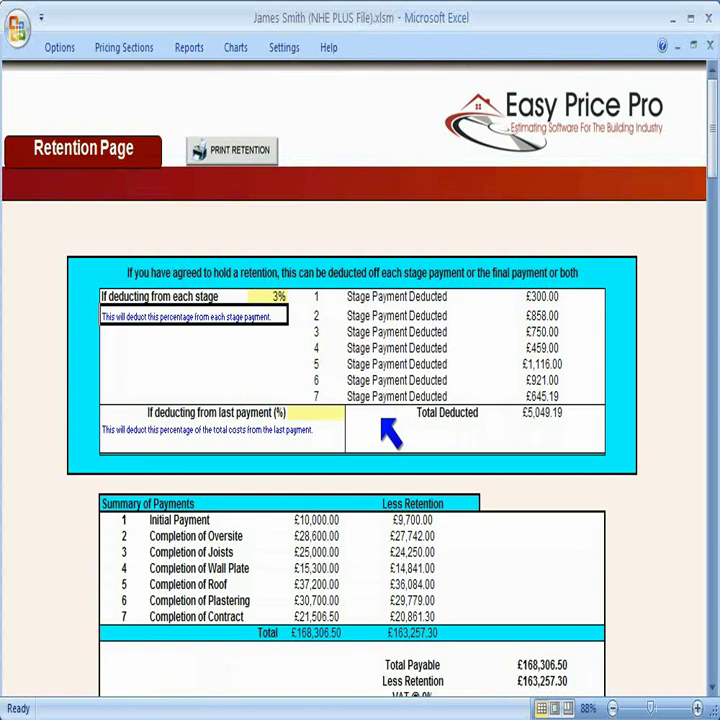
Set the retention percentage deducted from the last payment to 3% and check the payments less retention.
click(322, 414)
text(3)
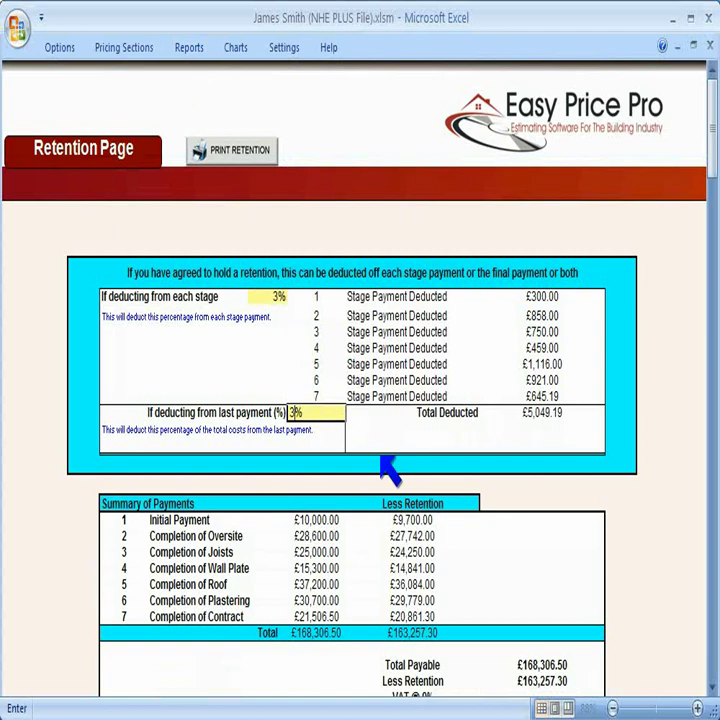
key(Return)
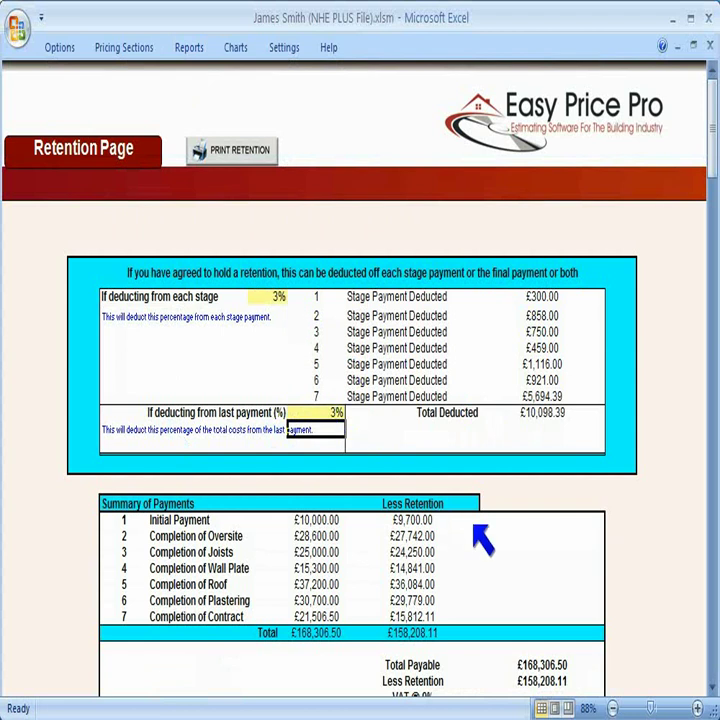
scroll(482, 540, down, 1)
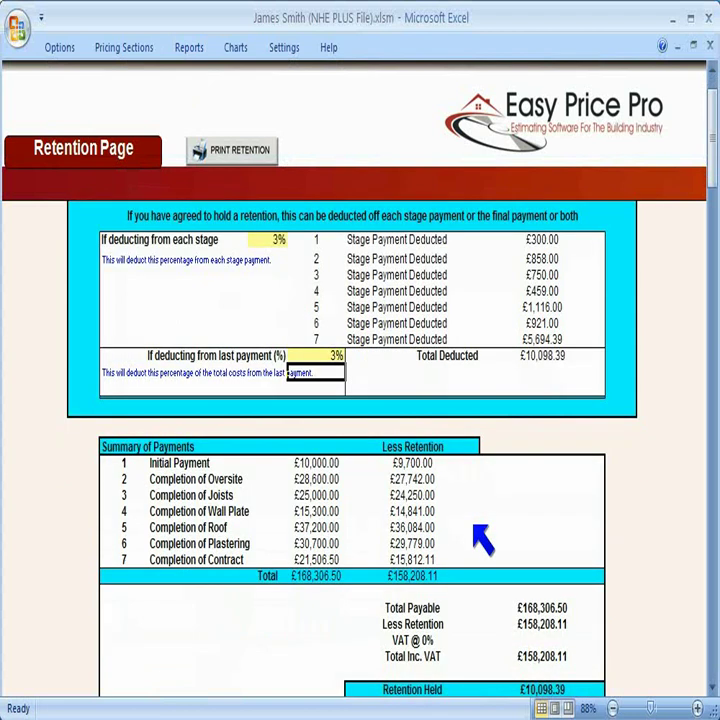